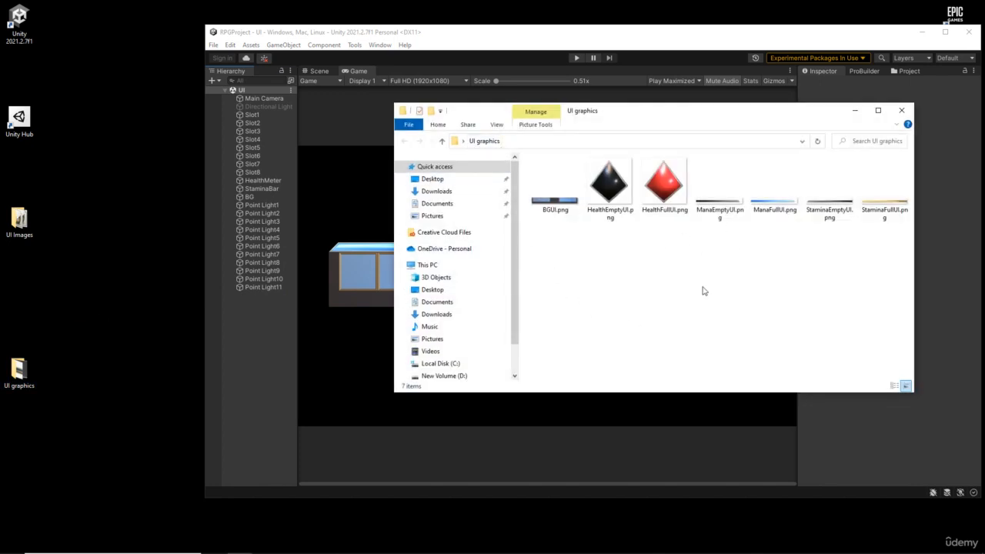
- Import the UI graphics folder from the desktop into the project's Assets folder and maximize the Unity window
left_click(902, 112)
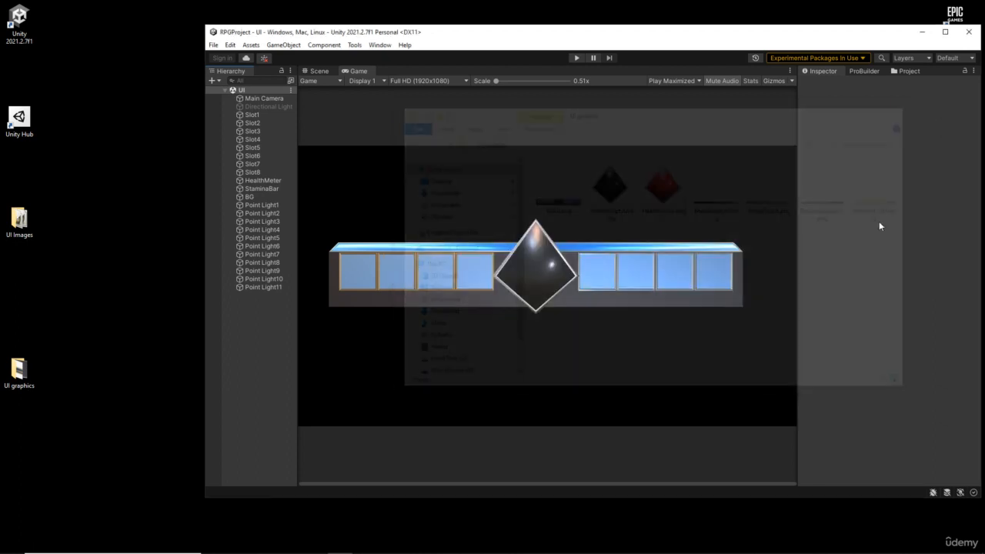
left_click(909, 71)
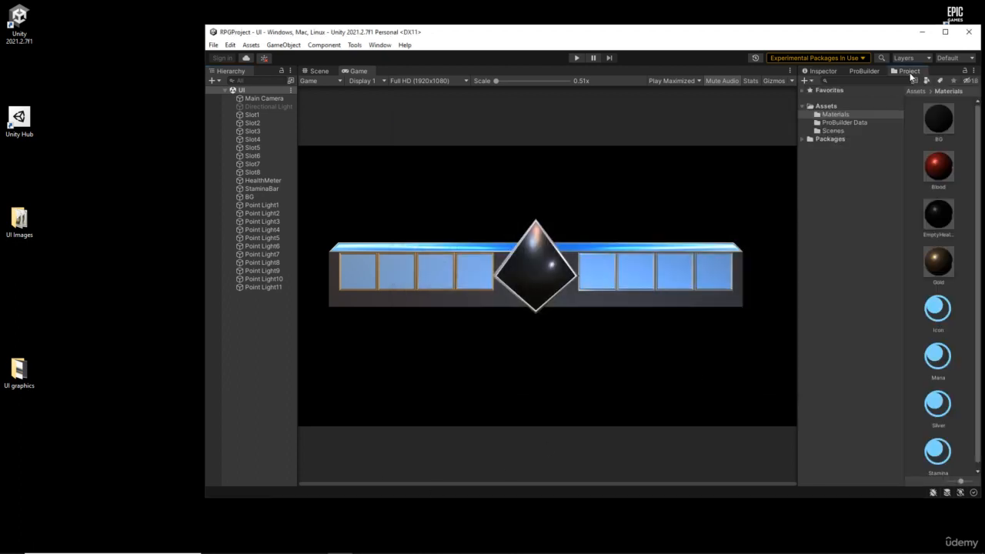
left_click(920, 90)
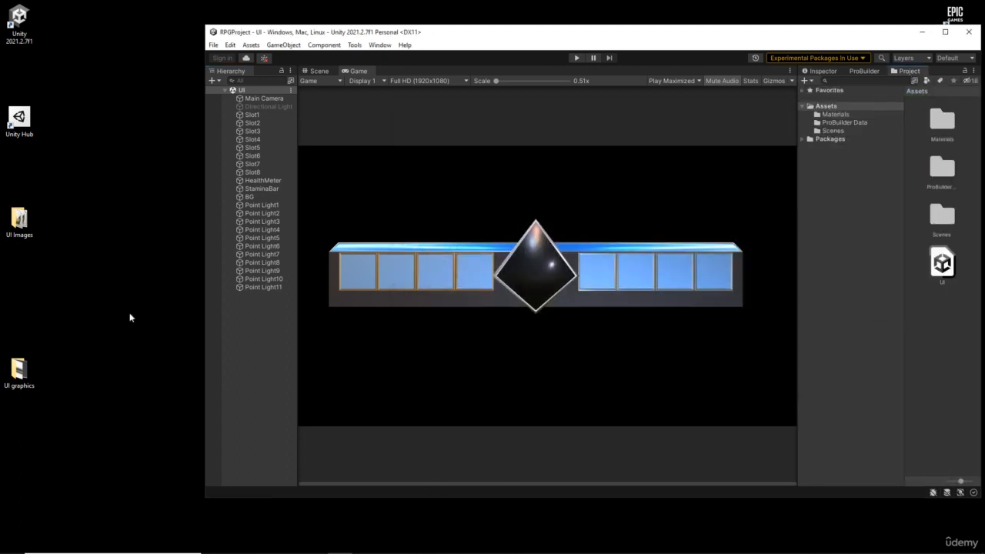
double_click(19, 373)
left_click_drag(531, 401, 952, 347)
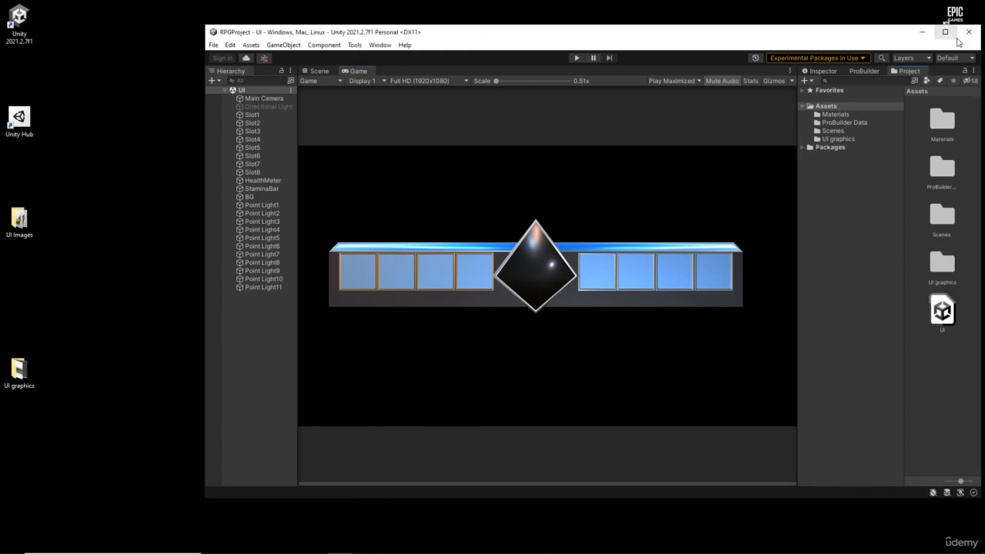
left_click(945, 31)
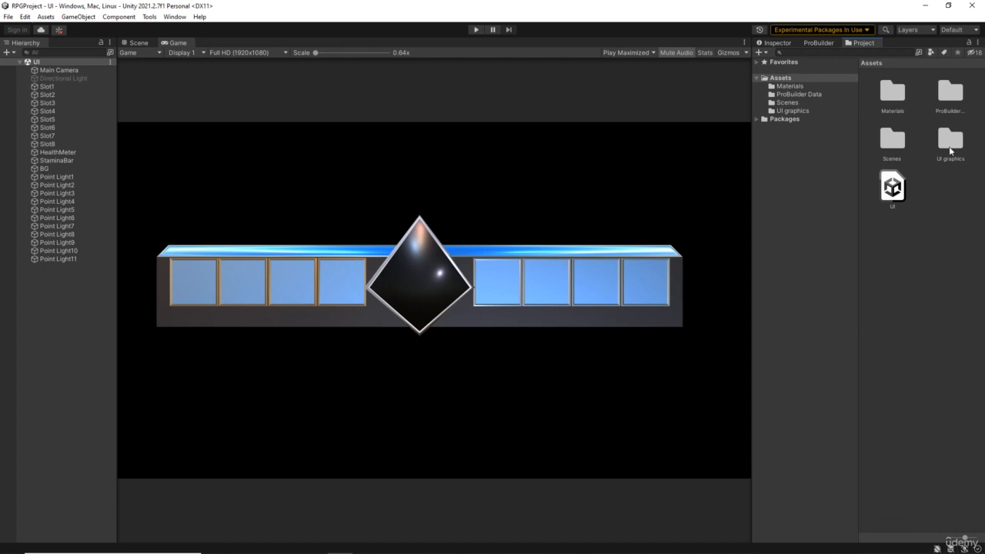
- Change the texture type of all seven images in UI graphics to Sprite (2D and UI) and apply it
double_click(951, 142)
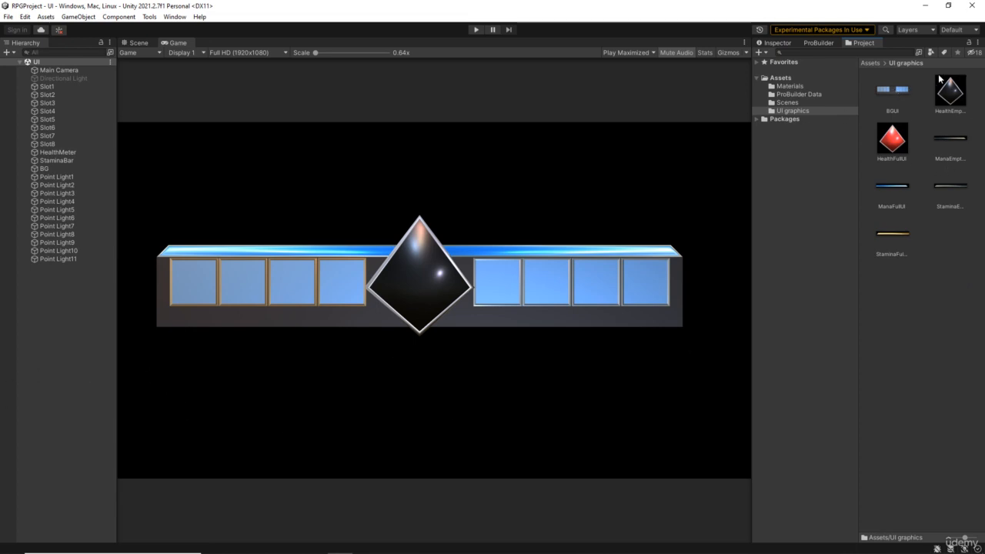
left_click(892, 92)
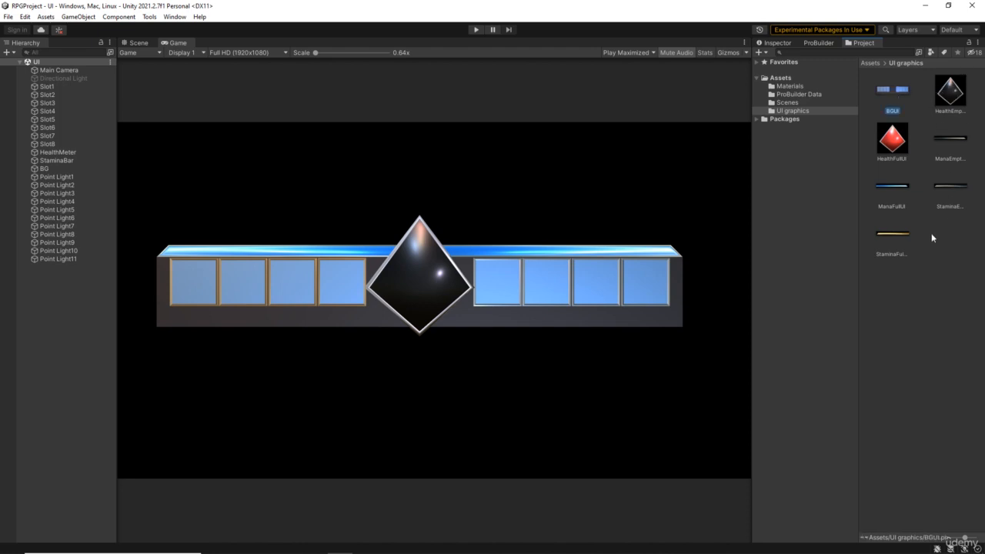
left_click(894, 239, "shift")
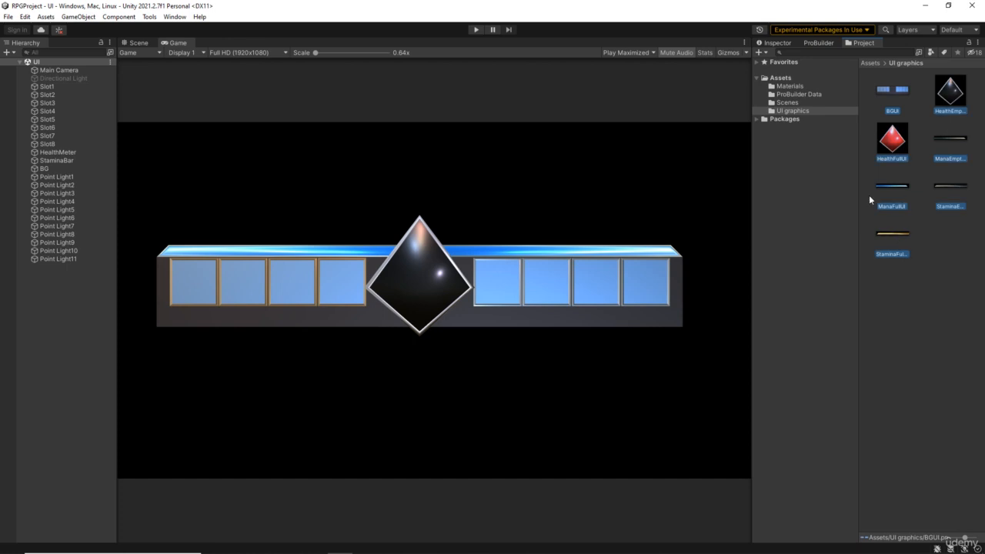
left_click(774, 43)
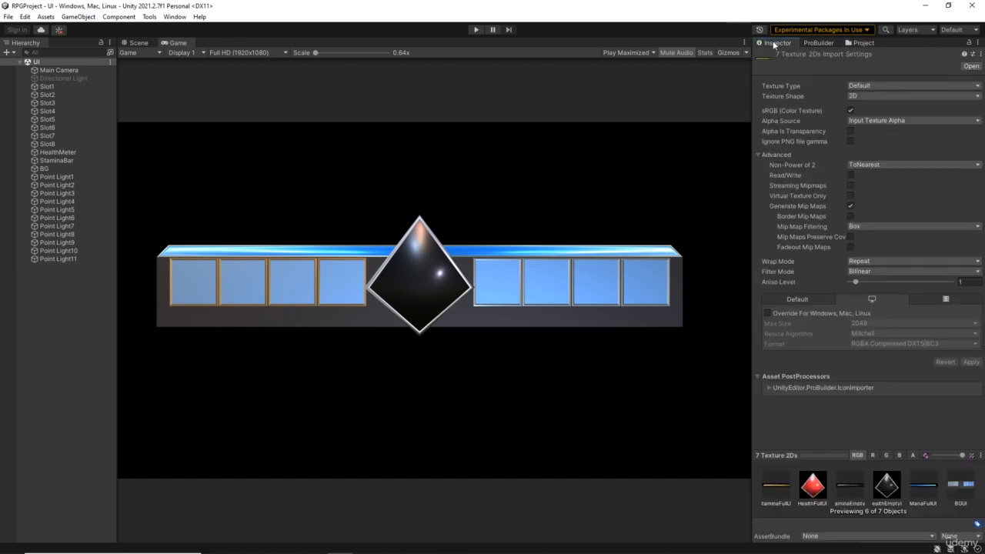
left_click(914, 85)
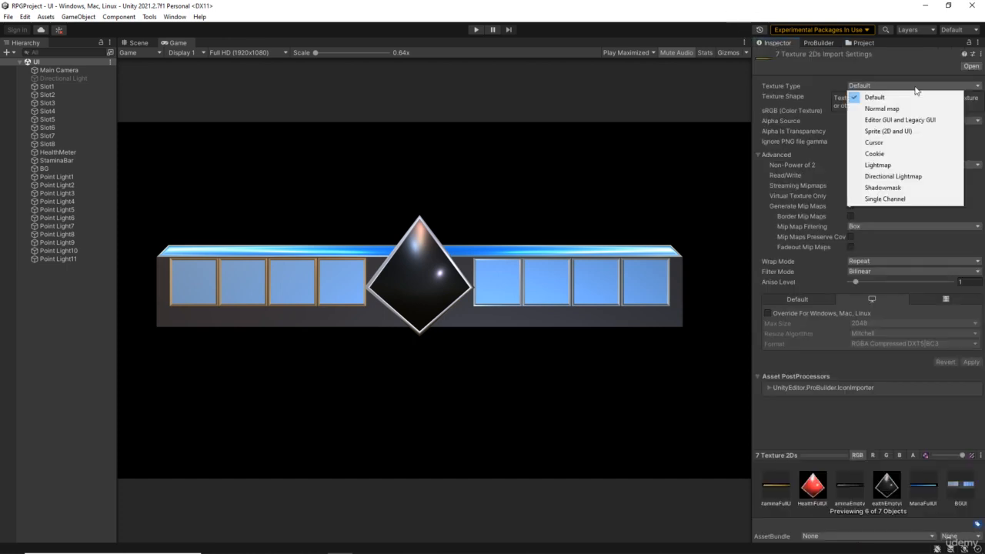
left_click(921, 136)
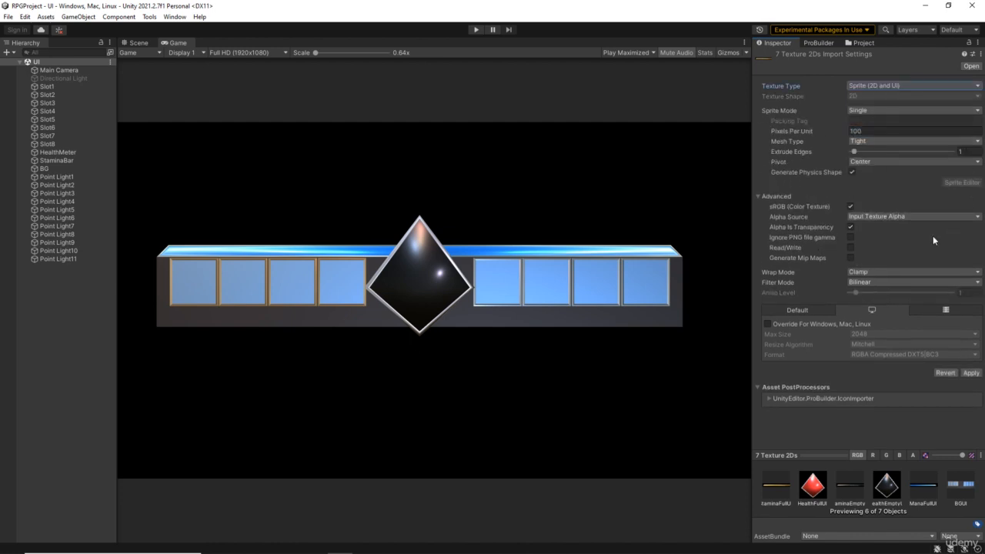
left_click(971, 374)
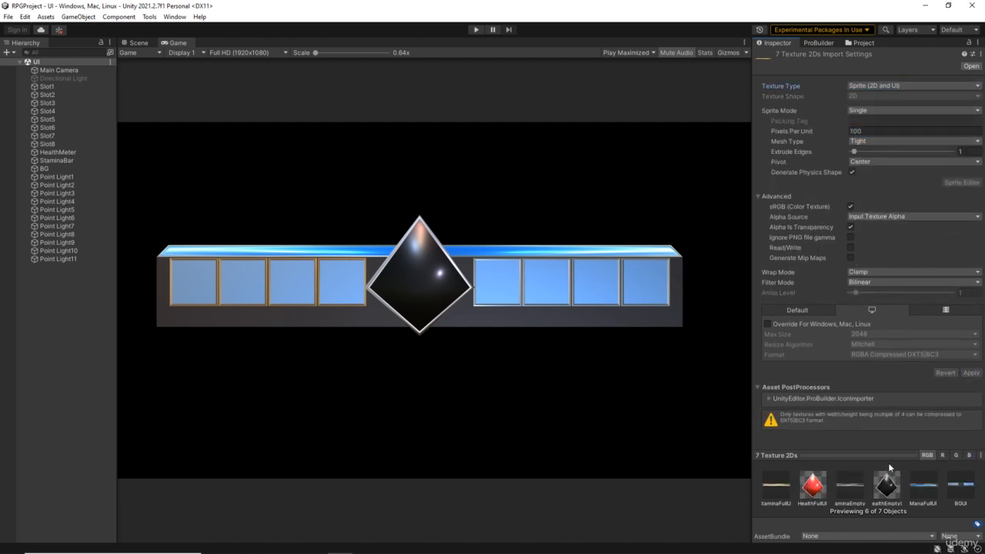
left_click(870, 42)
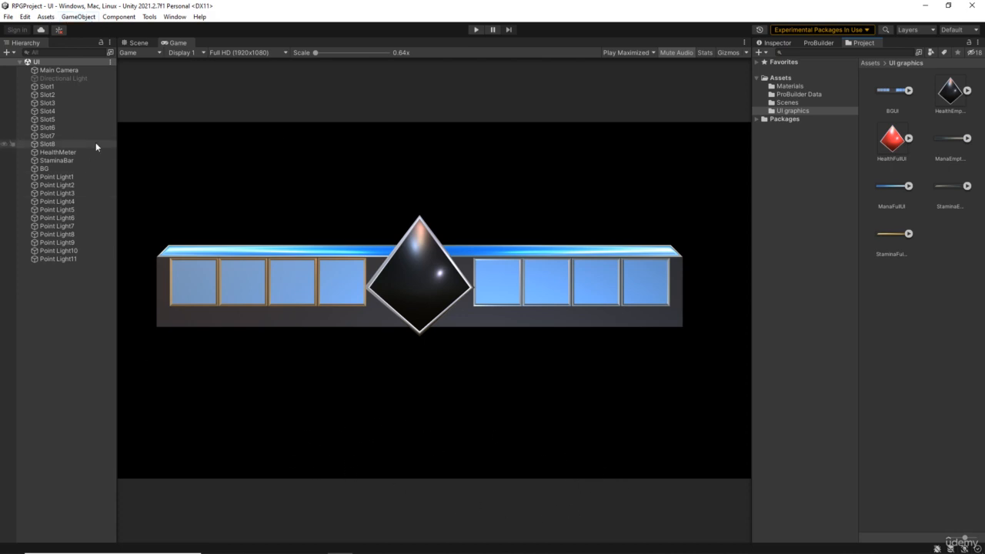
- Add a UI Canvas to the scene, keeping its default name
left_click(80, 17)
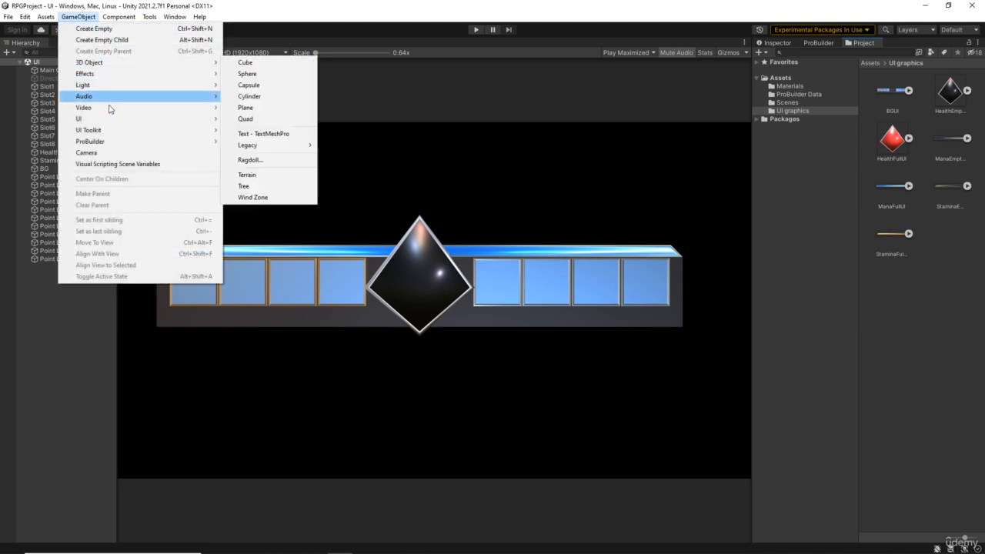
mouse_move(111, 121)
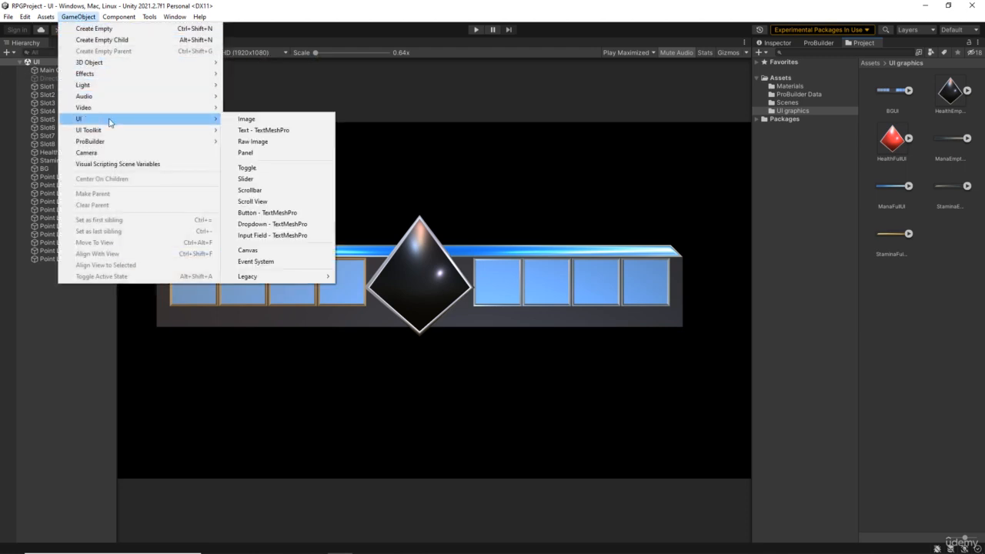
left_click(259, 254)
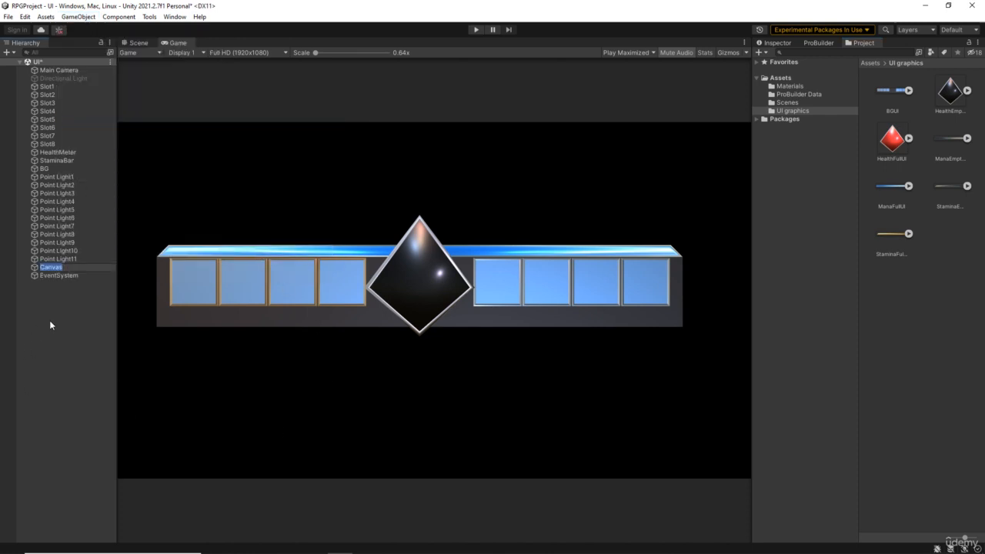
key("Return")
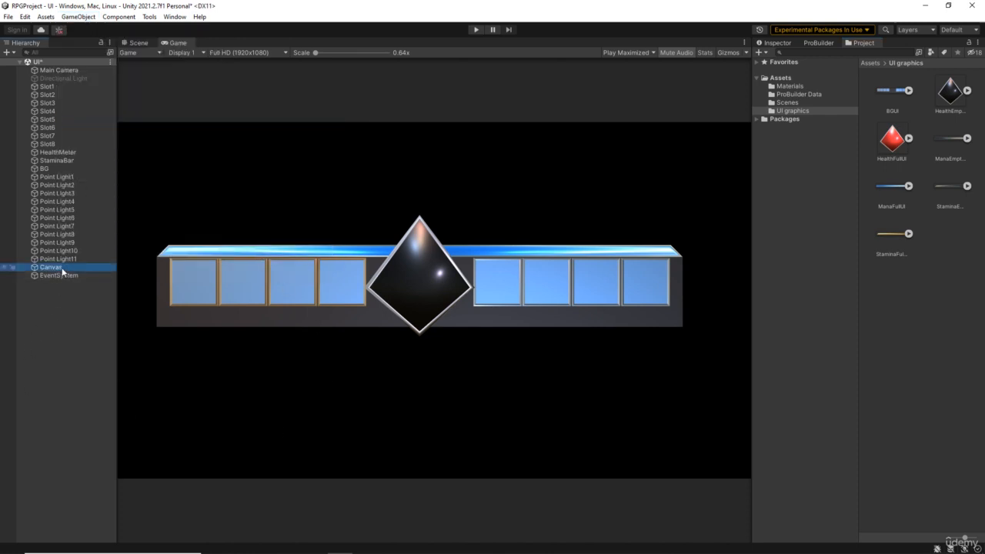
- Set the Canvas Scaler to Scale With Screen Size with a 1920 x 1080 reference resolution and a Match value of 1 (Height)
left_click(771, 43)
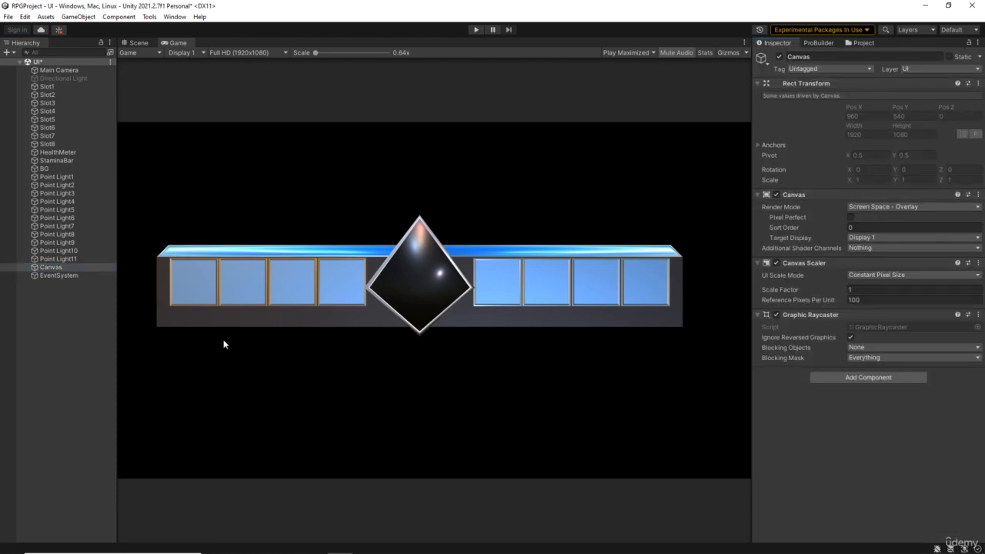
left_click(58, 275)
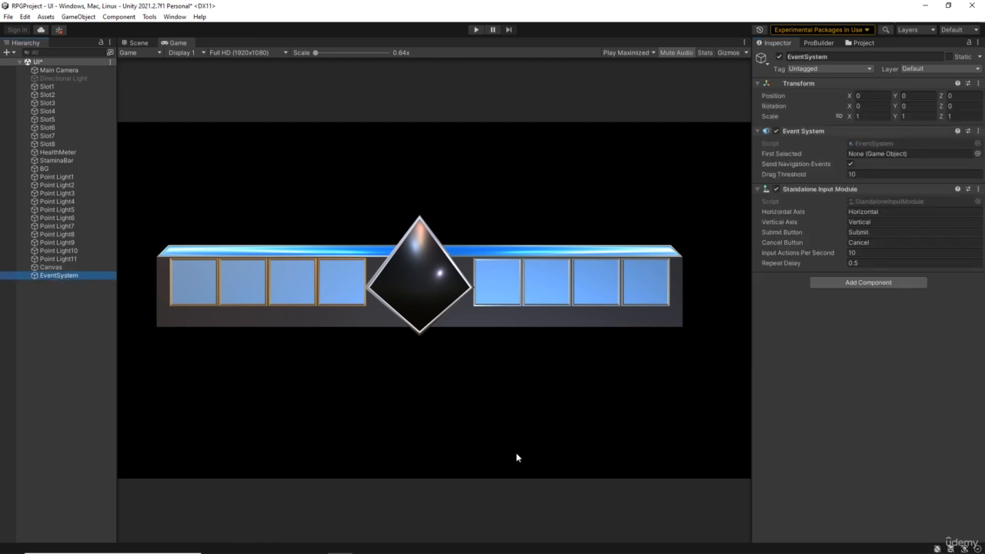
left_click(51, 267)
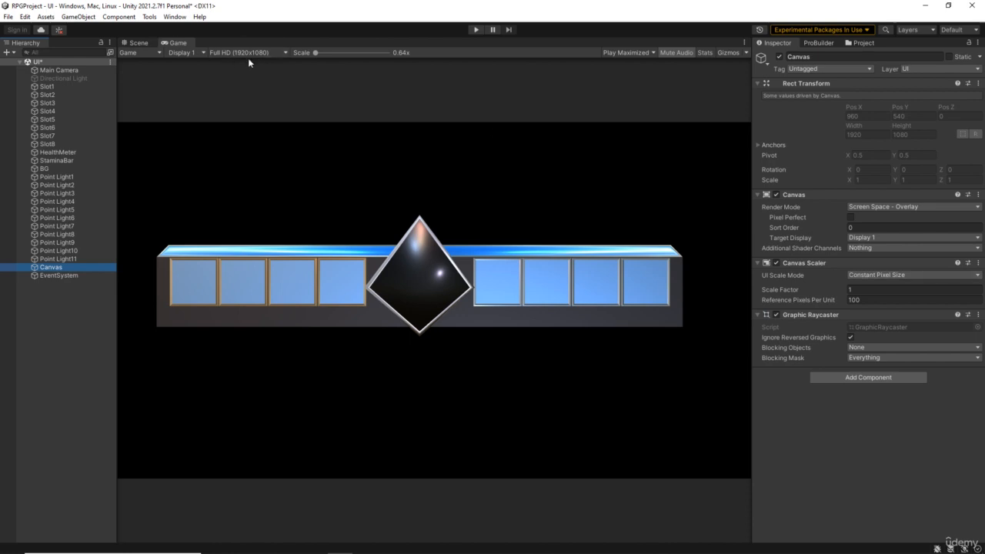
left_click(896, 274)
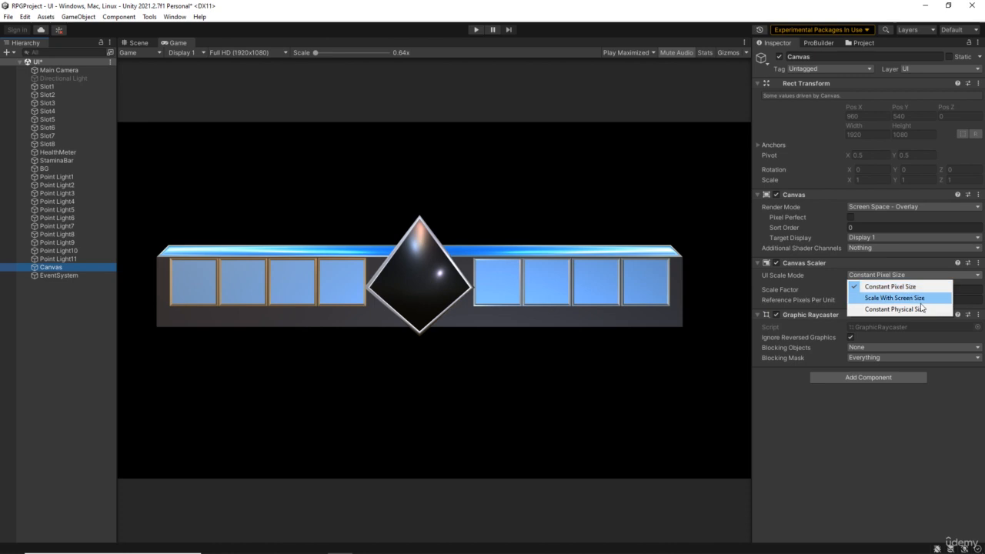
left_click(918, 300)
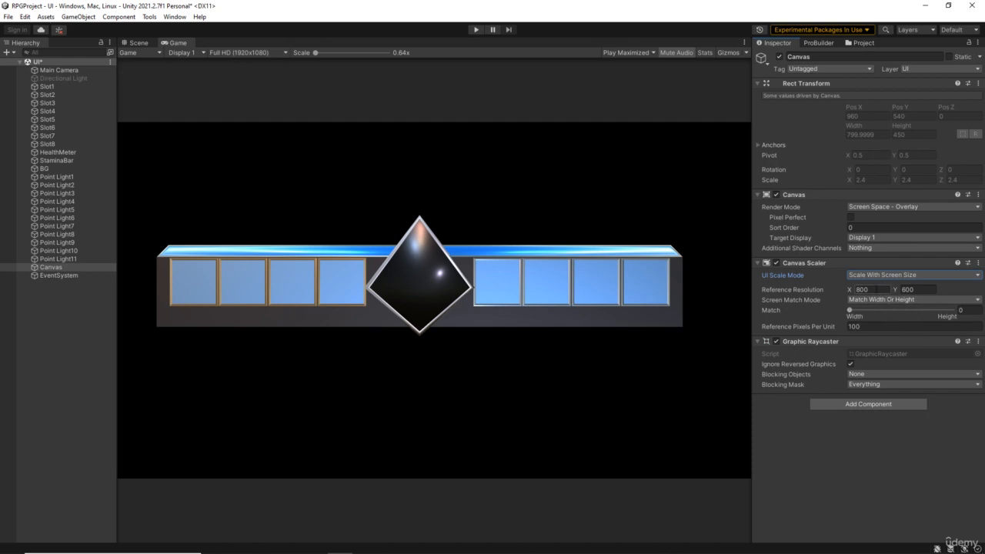
left_click(889, 290)
type("1920")
left_click(923, 290)
type("1080")
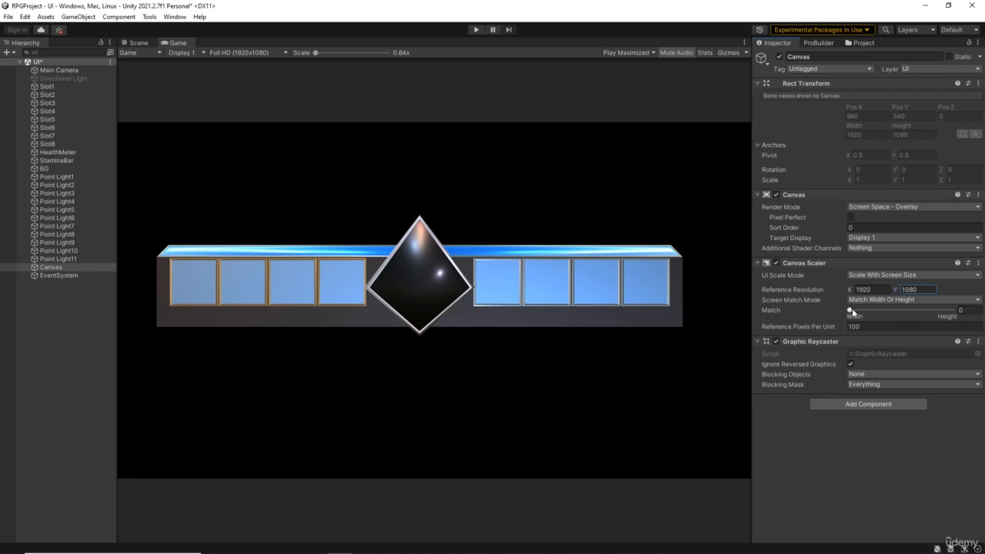
left_click_drag(851, 310, 972, 322)
- Add a UI Image as a child of the Canvas
right_click(46, 268)
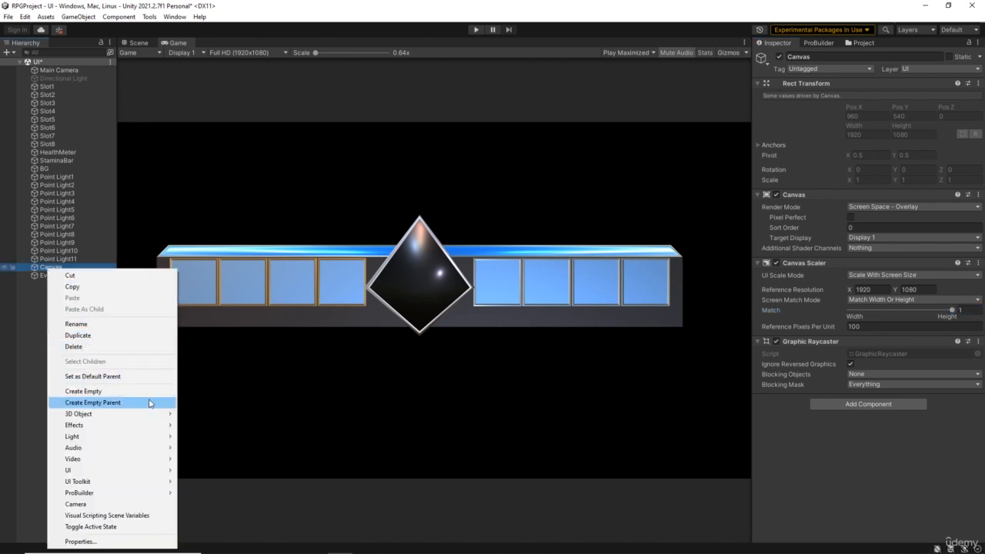
mouse_move(117, 476)
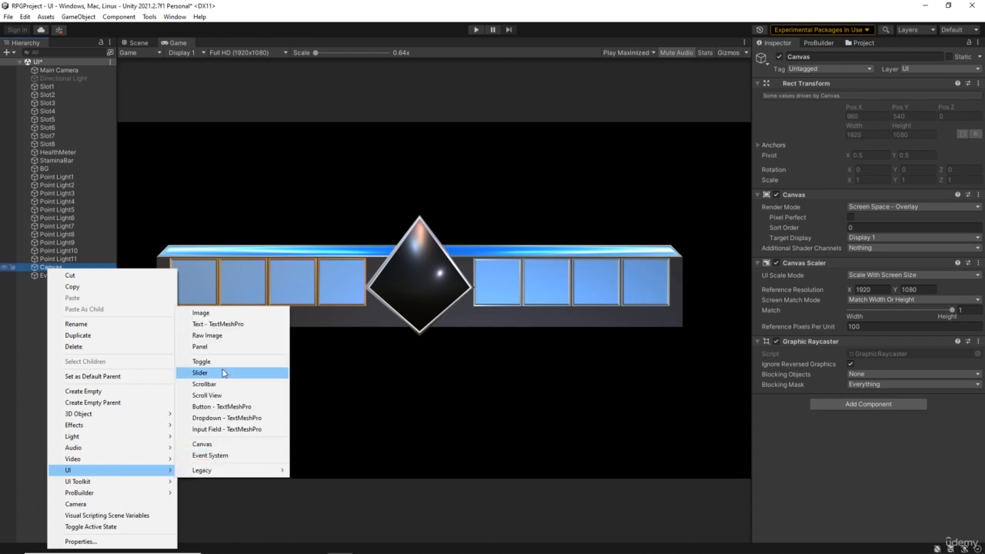
left_click(201, 314)
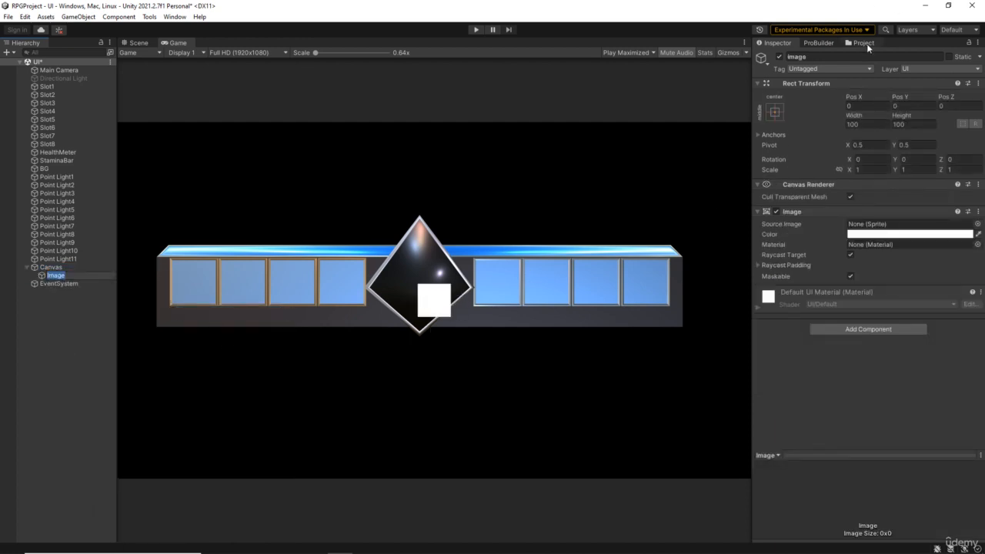
- Dock the Project window beneath the Inspector and enlarge it so both can be used together
left_click_drag(866, 43, 861, 454)
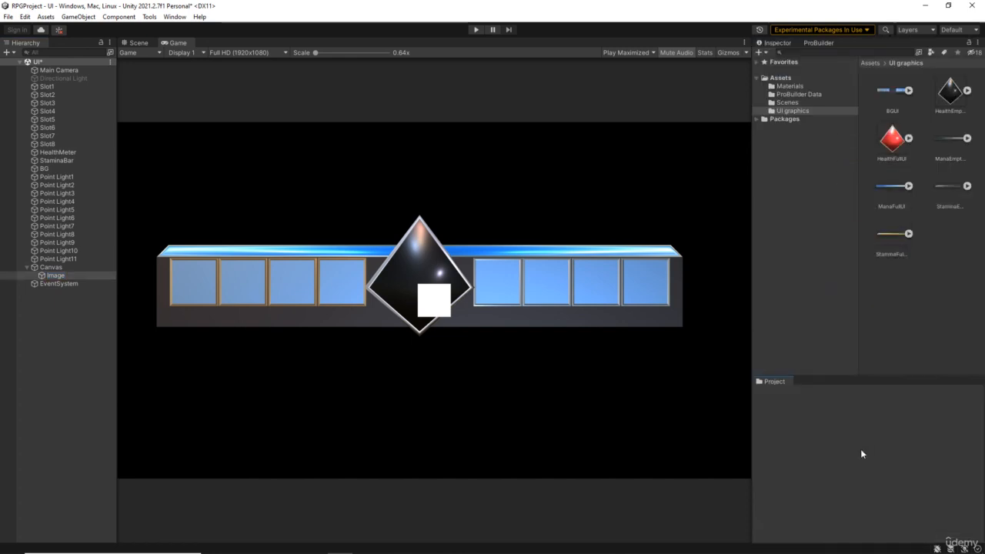
left_click_drag(833, 376, 846, 339)
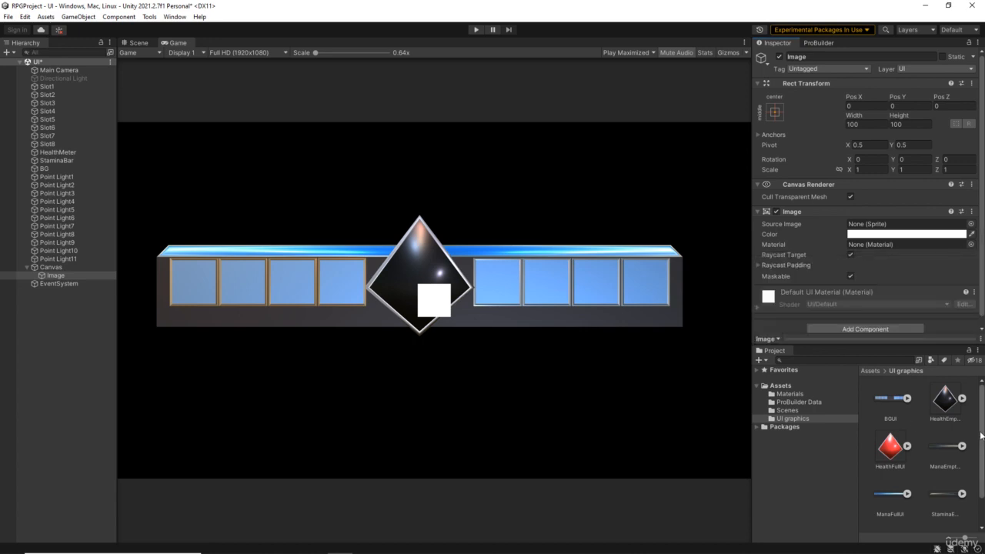
scroll(981, 435, "down", 2)
scroll(919, 454, "up", 2)
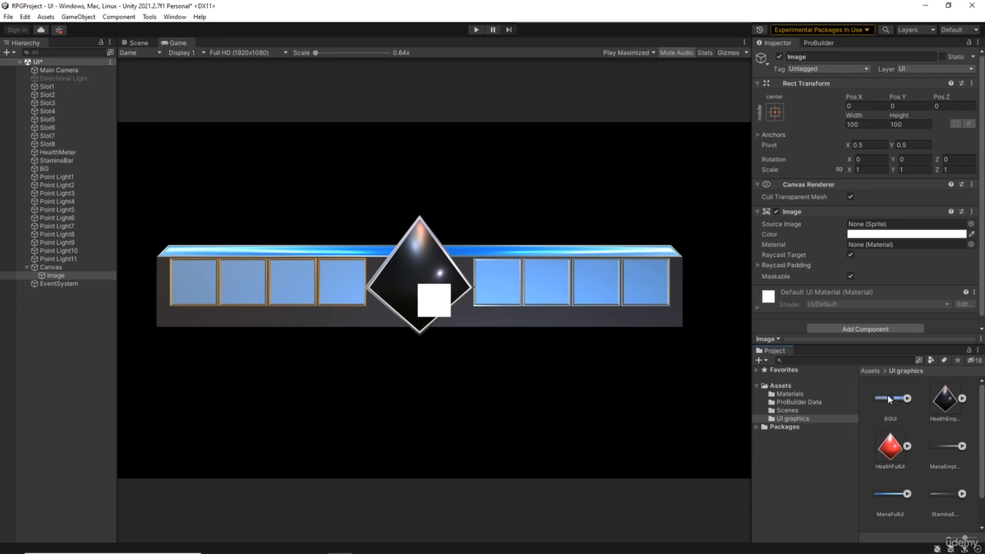
- Assign the BGUI sprite to the Image at its native size and disable its Raycast Target
left_click_drag(889, 239, 885, 224)
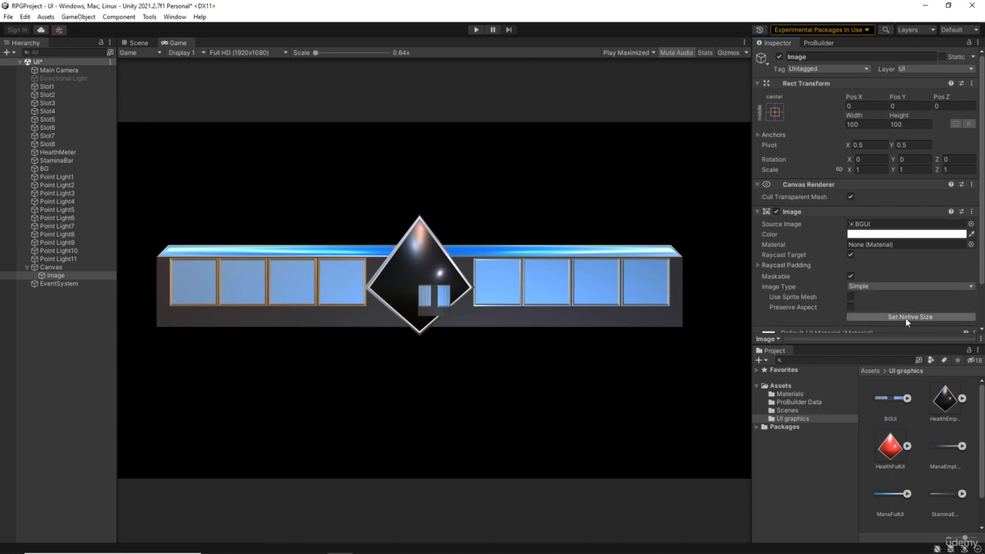
left_click(905, 317)
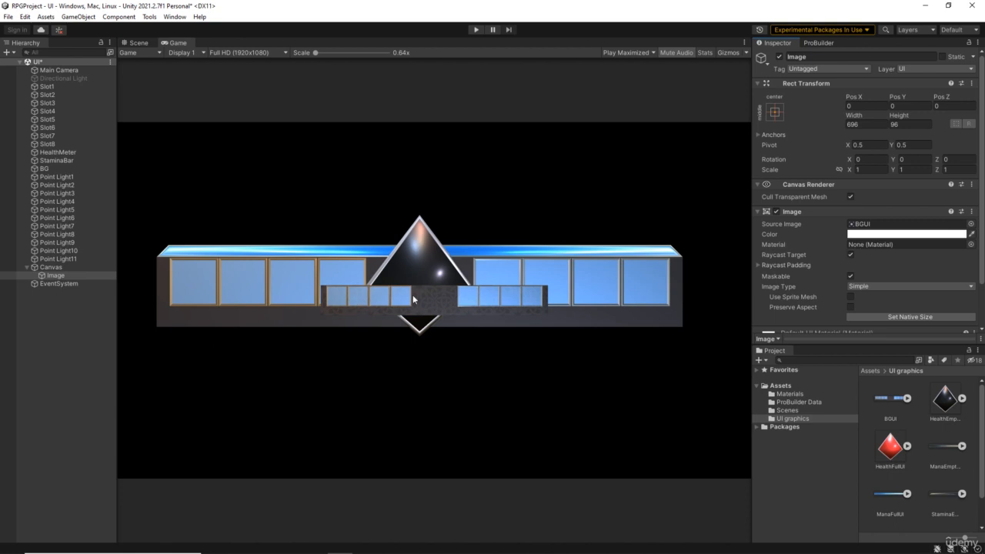
left_click(850, 255)
- Rename the image object as BGIcons
left_click(844, 56)
left_click_drag(812, 57, 760, 57)
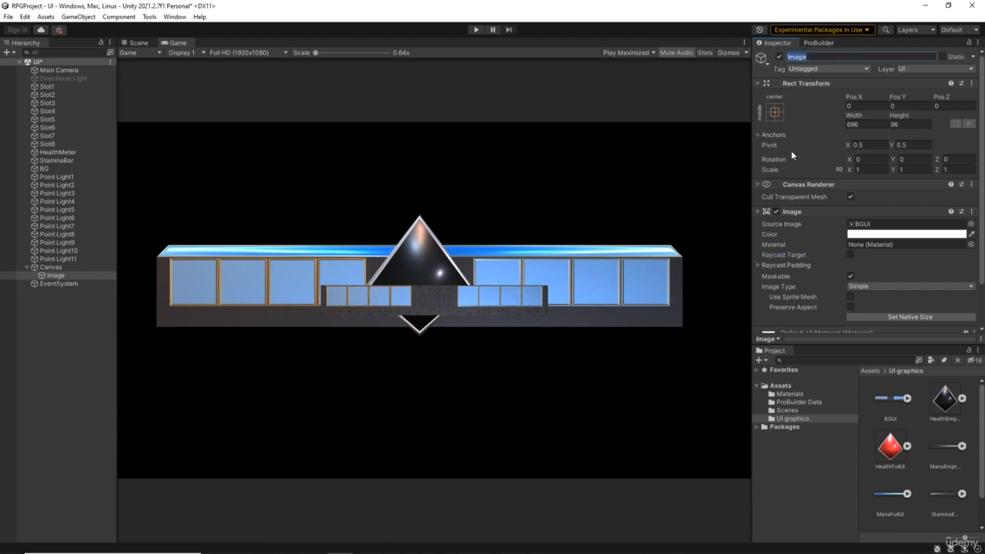
type("BGIcons")
key("Return")
- Add a second UI Image as a child of the Canvas
left_click(62, 267)
right_click(60, 267)
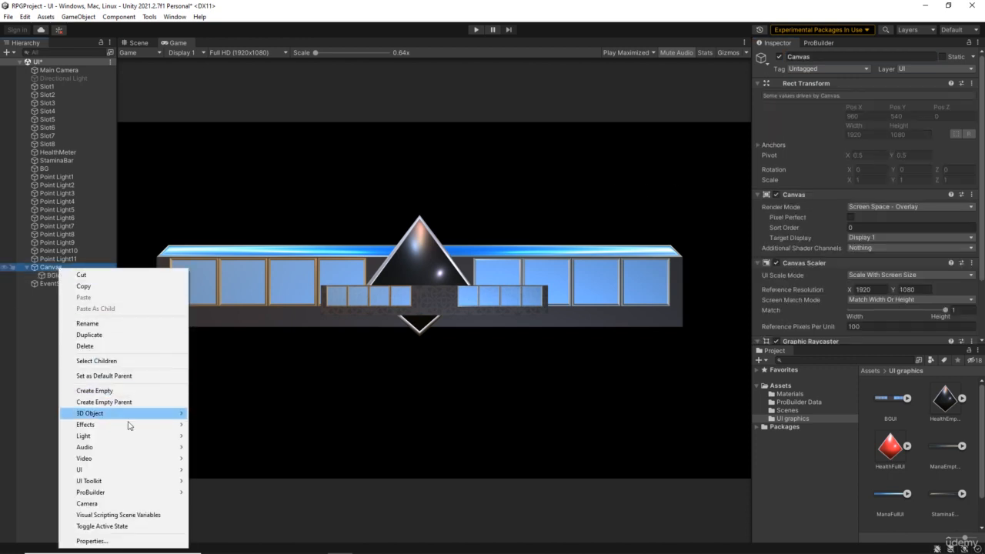
mouse_move(115, 470)
left_click(225, 312)
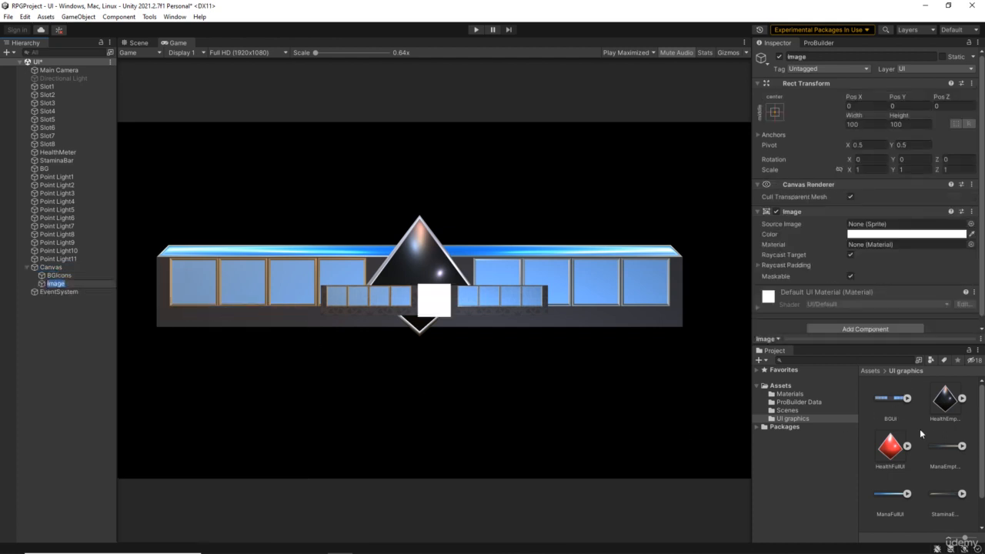
- Assign the ManaFullUI sprite to the new Image at its native size and disable its Raycast Target
left_click_drag(983, 459, 984, 504)
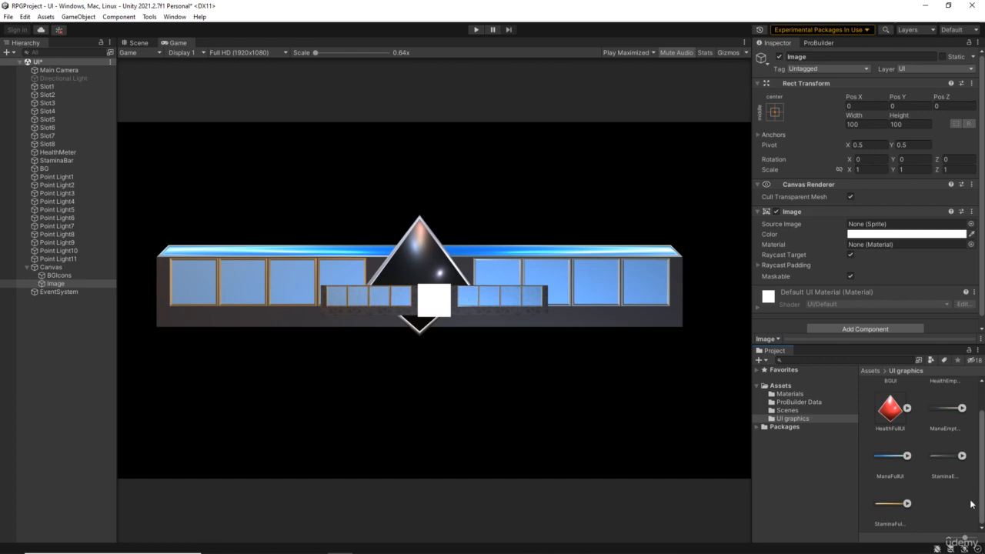
left_click_drag(894, 459, 875, 225)
left_click(882, 315)
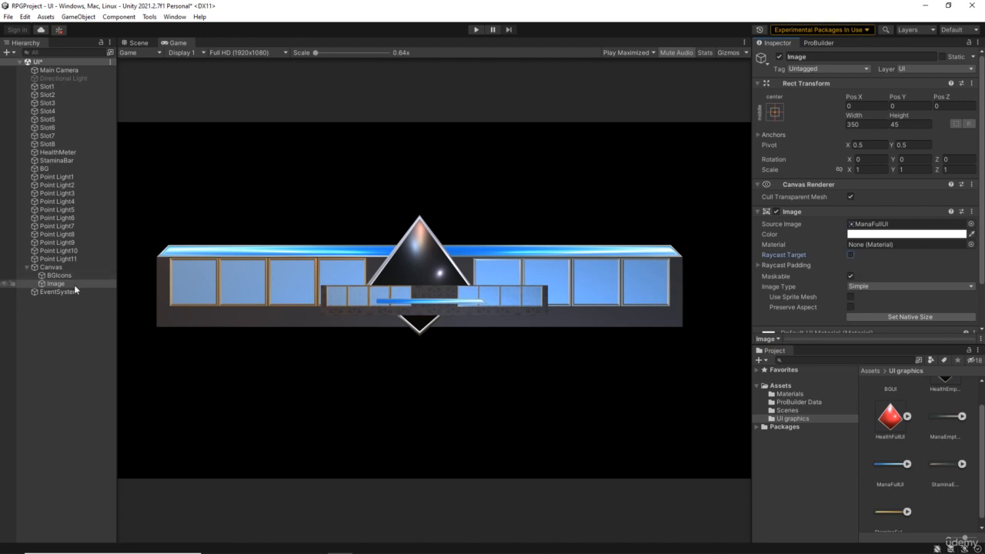
- Rename the mana bar image object as Mana
left_click(852, 56)
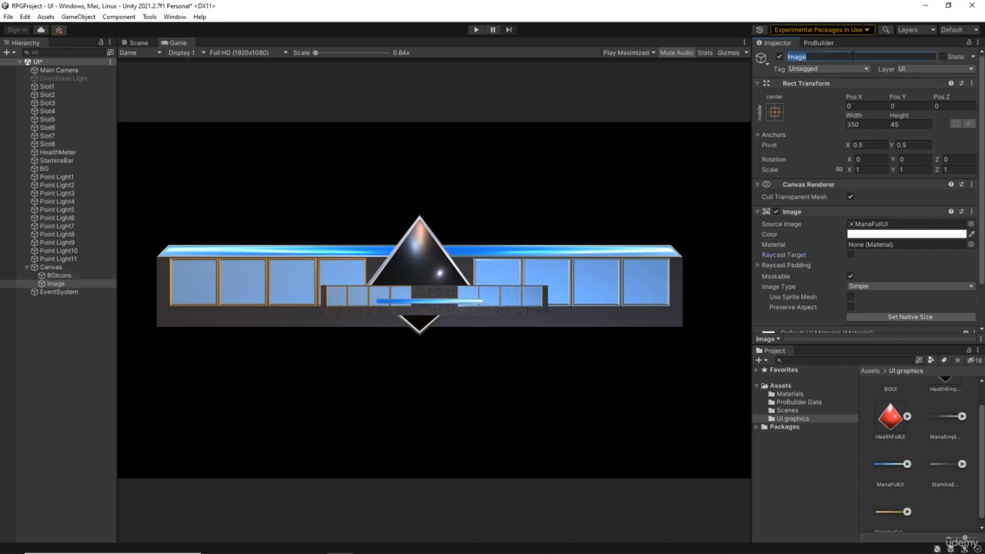
type("Mana")
key("Return")
right_click(52, 267)
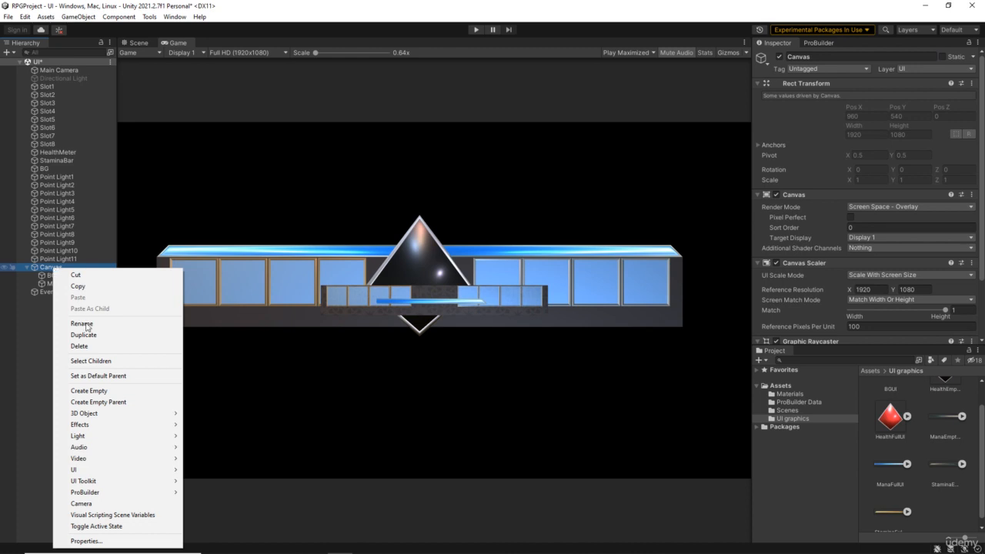
mouse_move(120, 413)
left_click(47, 307)
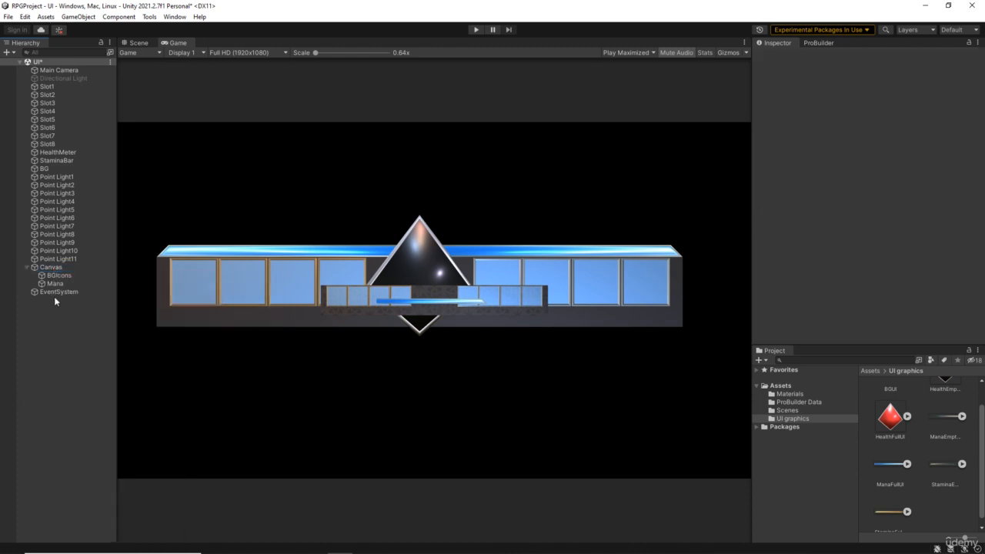
- Duplicate the Mana image, rename the copy as Stamina and give it the StaminaFullUI sprite
left_click(54, 283)
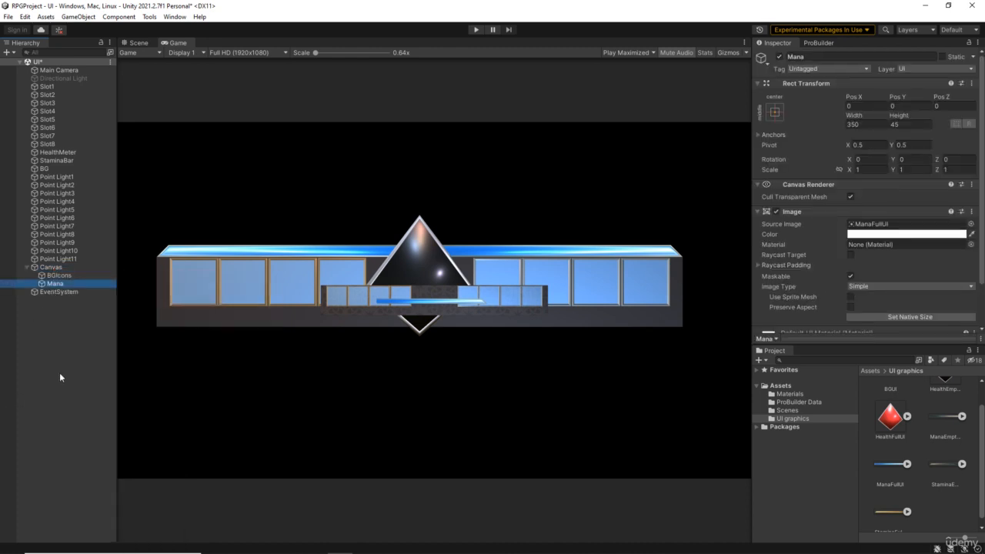
key("ctrl+d")
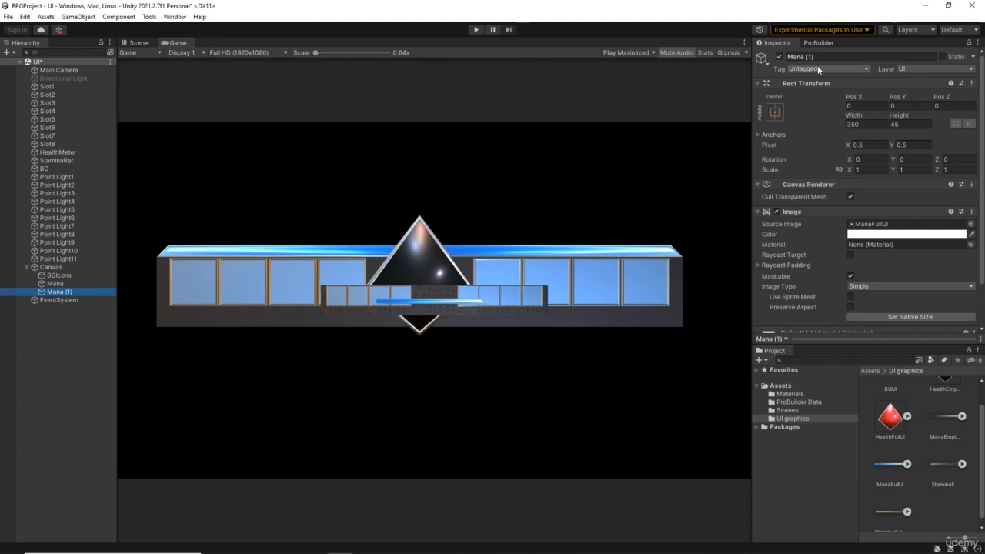
left_click(789, 56)
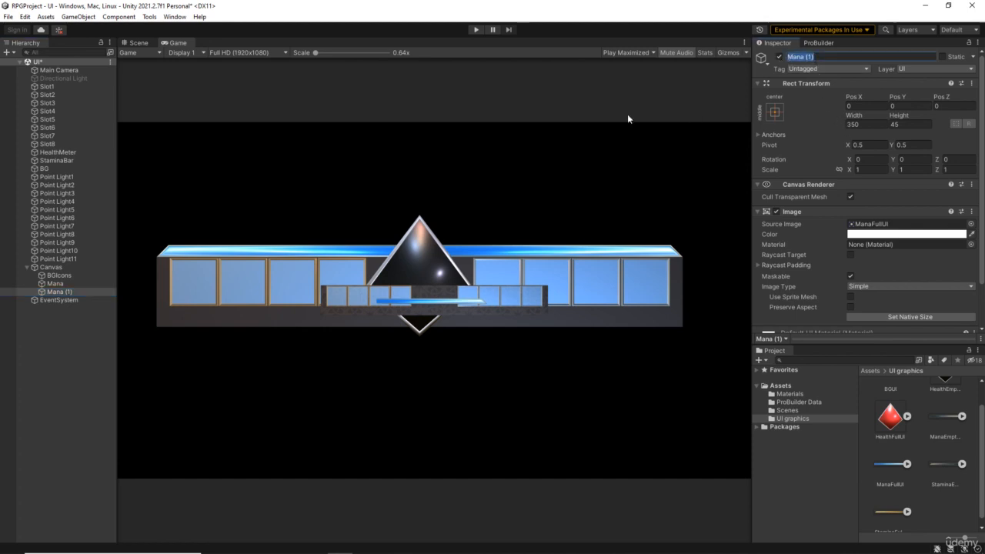
type("Stamina")
key("Return")
left_click_drag(894, 514, 884, 175)
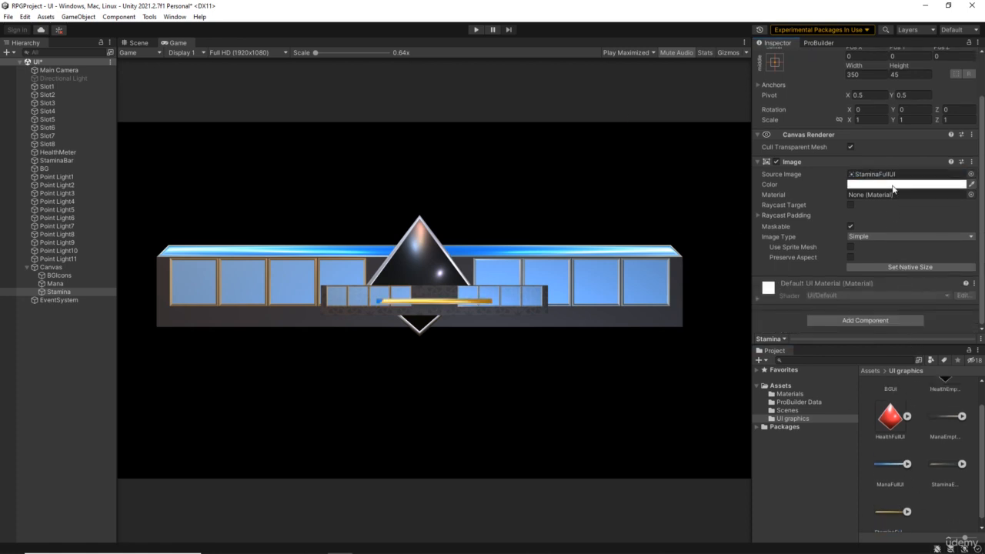
- Duplicate the Stamina image, rename the copy as StaminaEmpty and give it the StaminaEmptyUI sprite
left_click(57, 291)
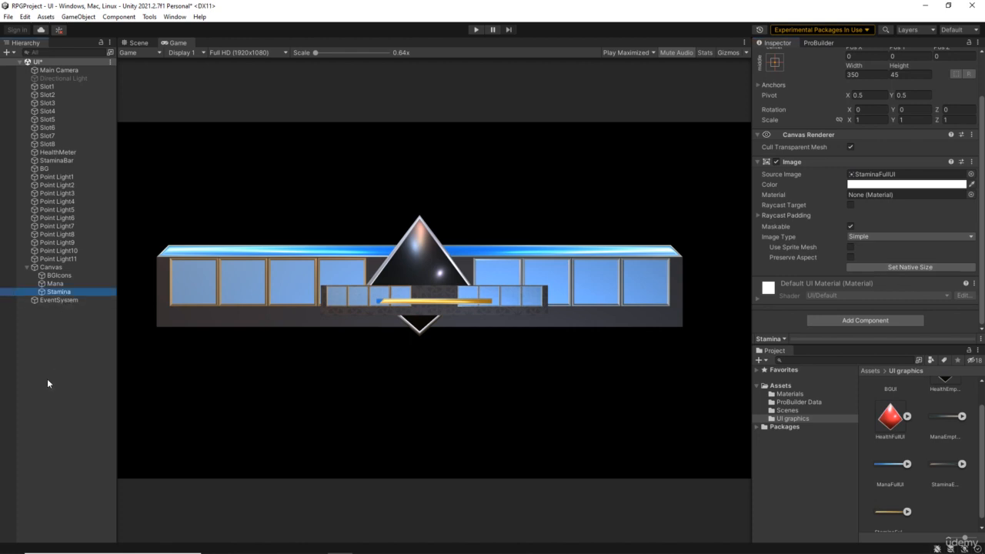
key("ctrl+d")
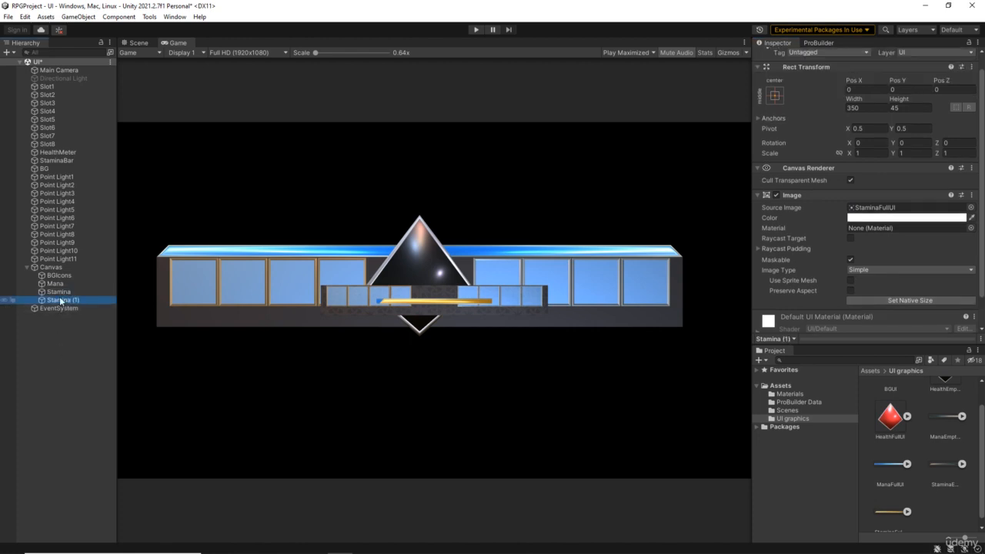
scroll(827, 93, "up", 1)
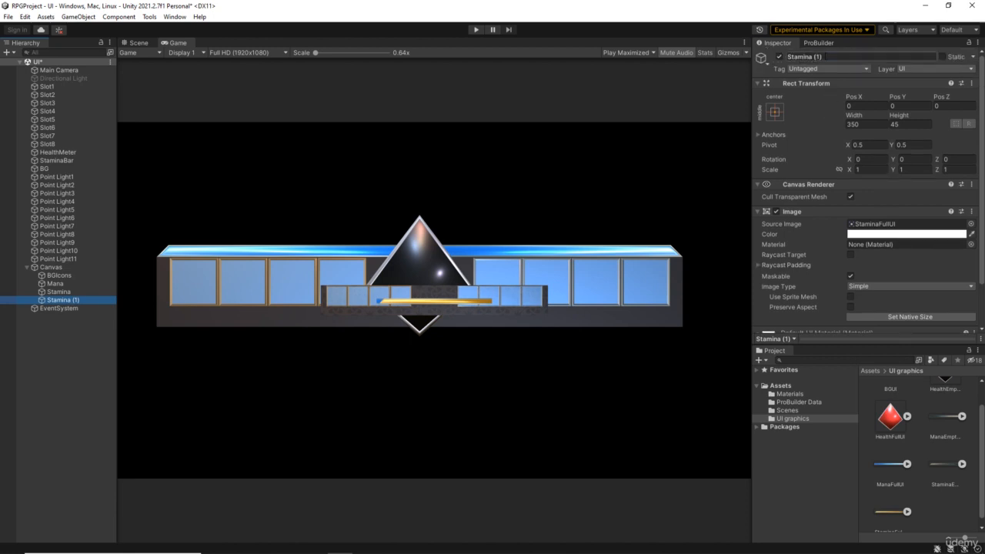
left_click_drag(825, 57, 815, 58)
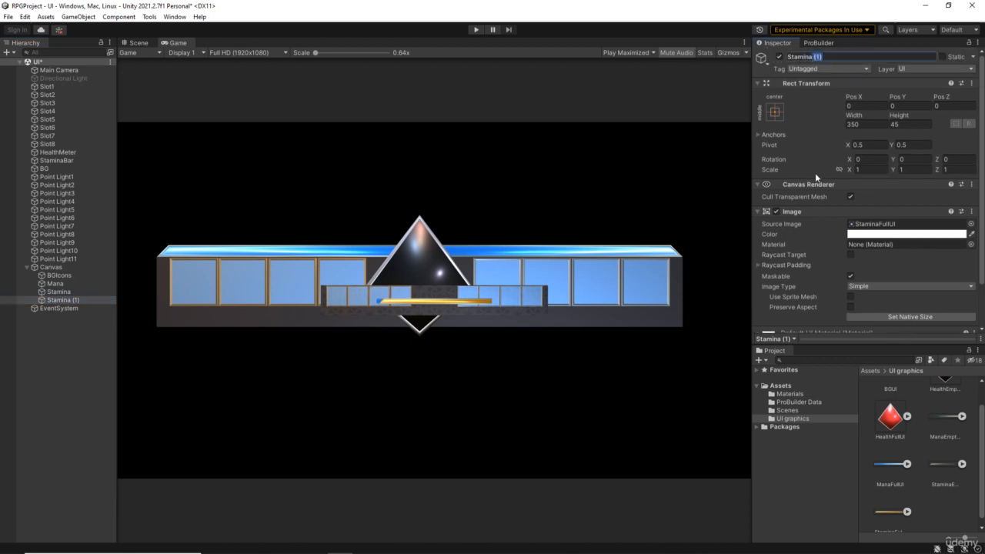
type("Empty")
key("Return")
left_click_drag(950, 467, 883, 194)
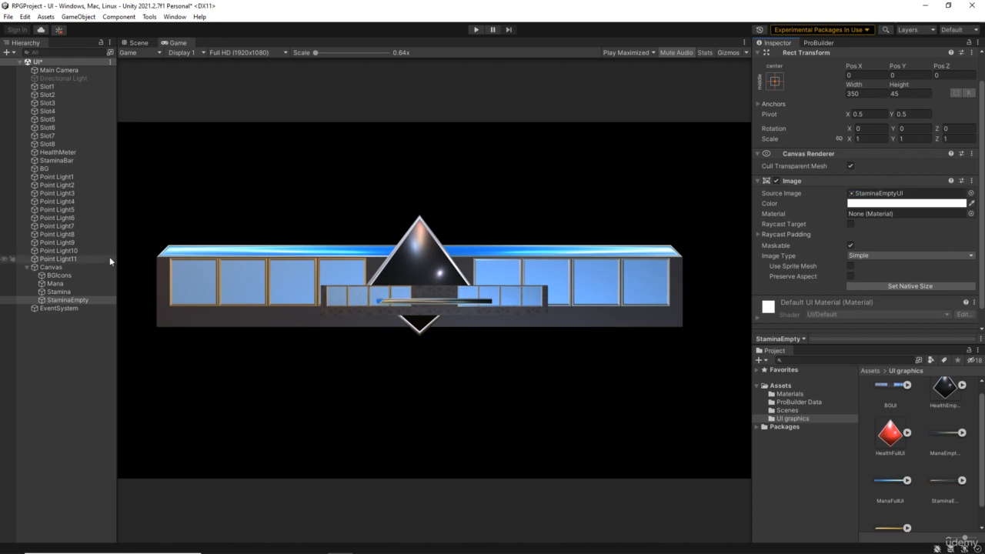
- Create a copy of the Mana image named ManaEmpty, placed directly beneath Mana in the hierarchy and using the ManaEmptyUI sprite
left_click(64, 282)
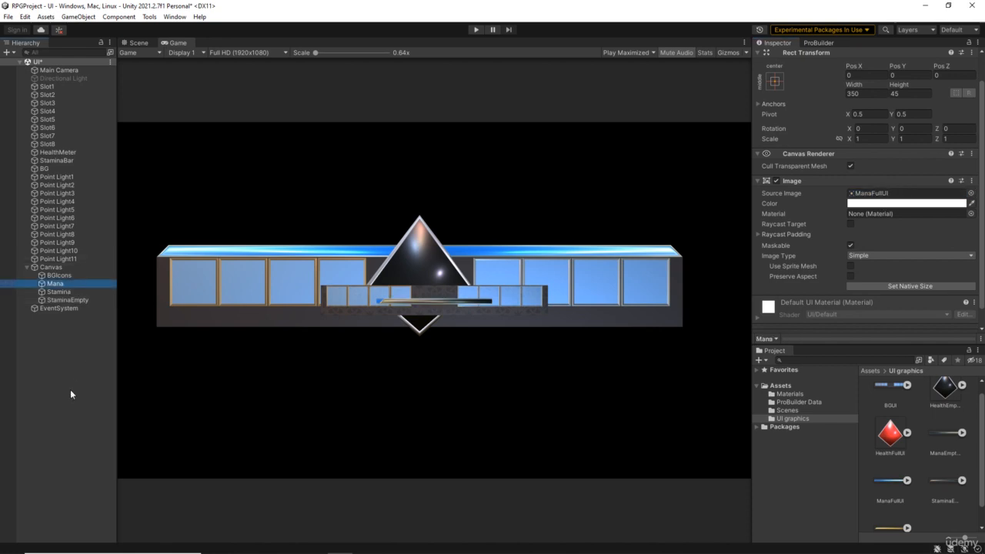
key("ctrl+d")
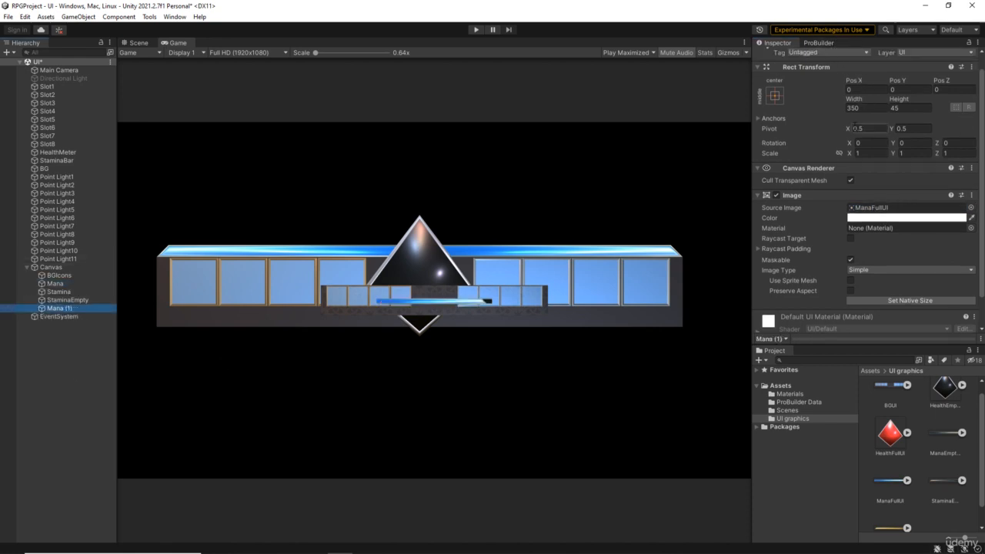
scroll(833, 67, "up", 1)
left_click_drag(814, 56, 803, 55)
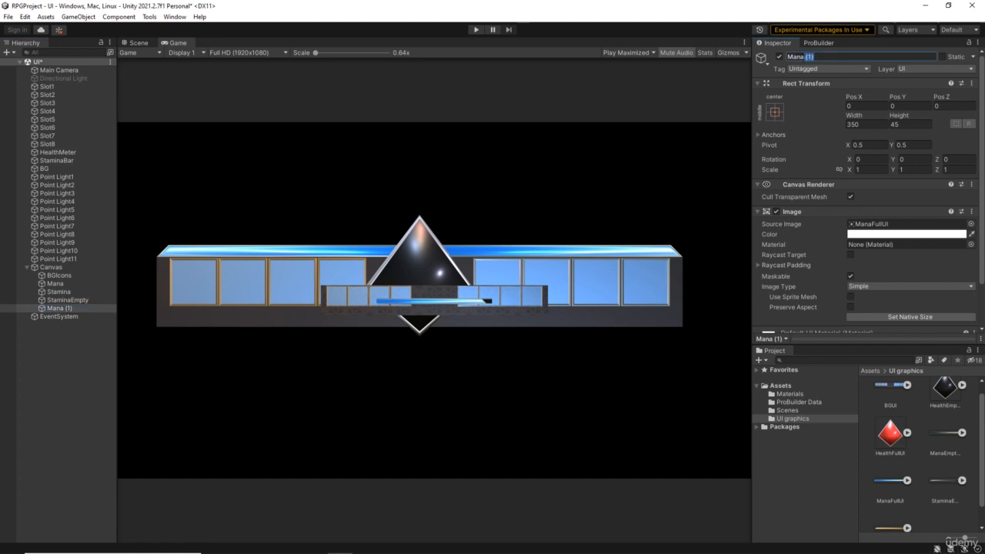
type("Empty")
key("Return")
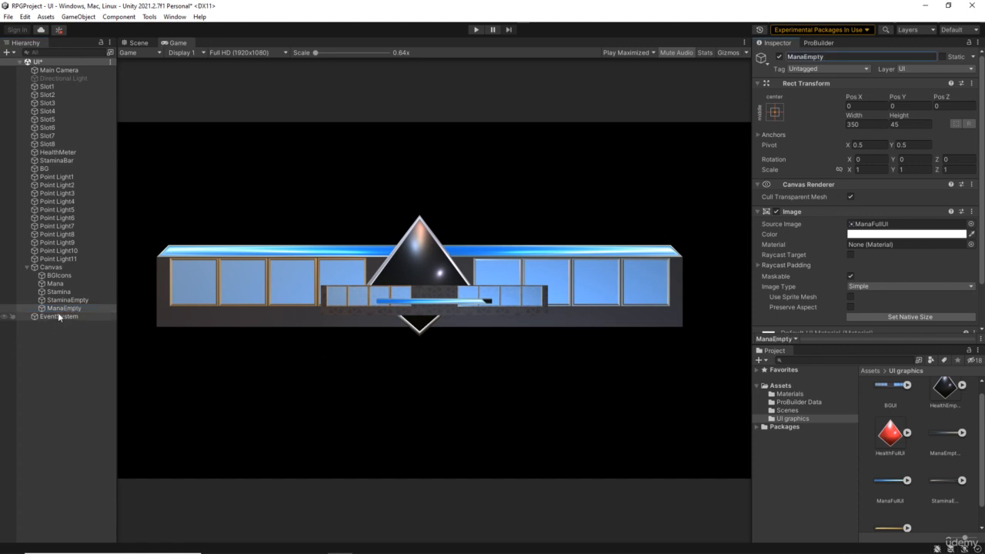
left_click_drag(58, 307, 60, 292)
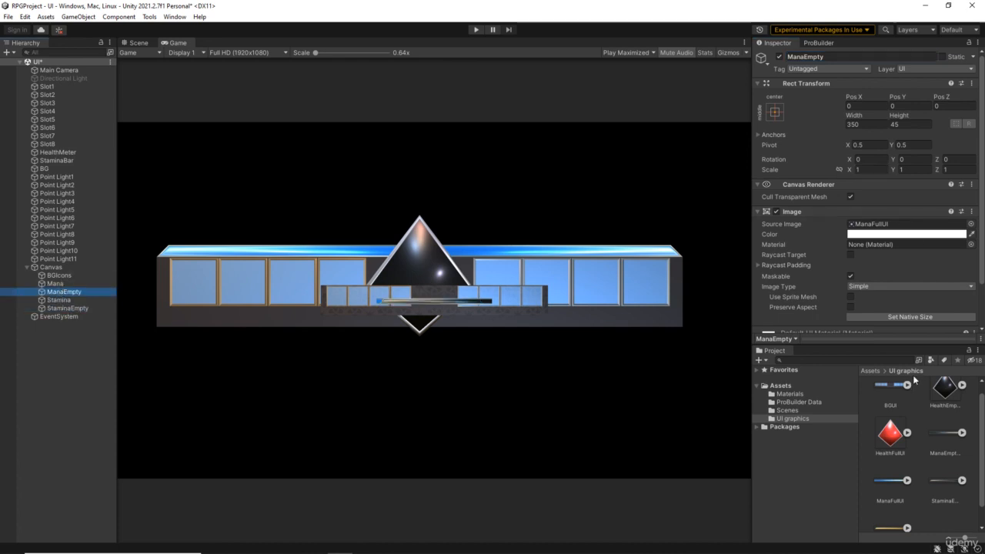
left_click_drag(944, 437, 876, 172)
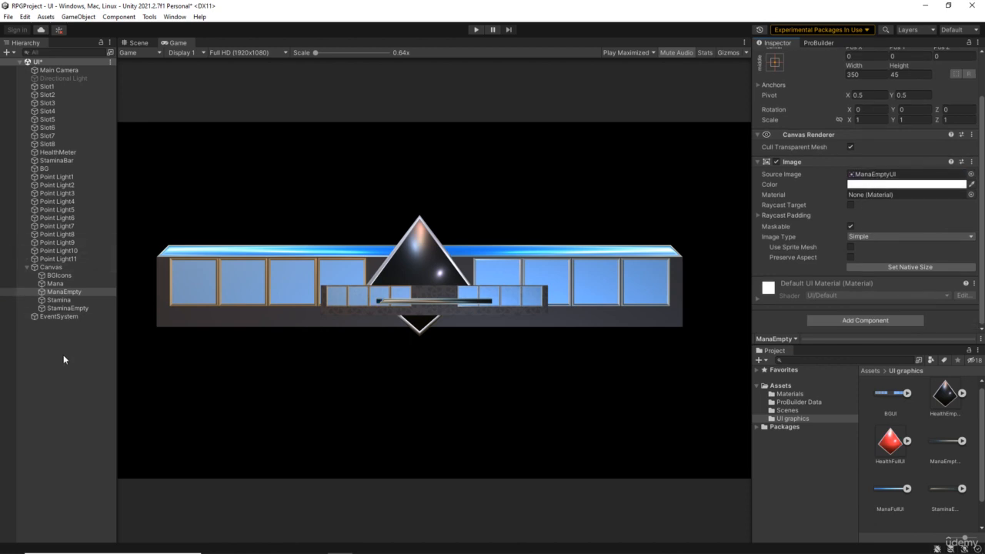
- Add another UI Image under the Canvas for the health graphic
right_click(55, 268)
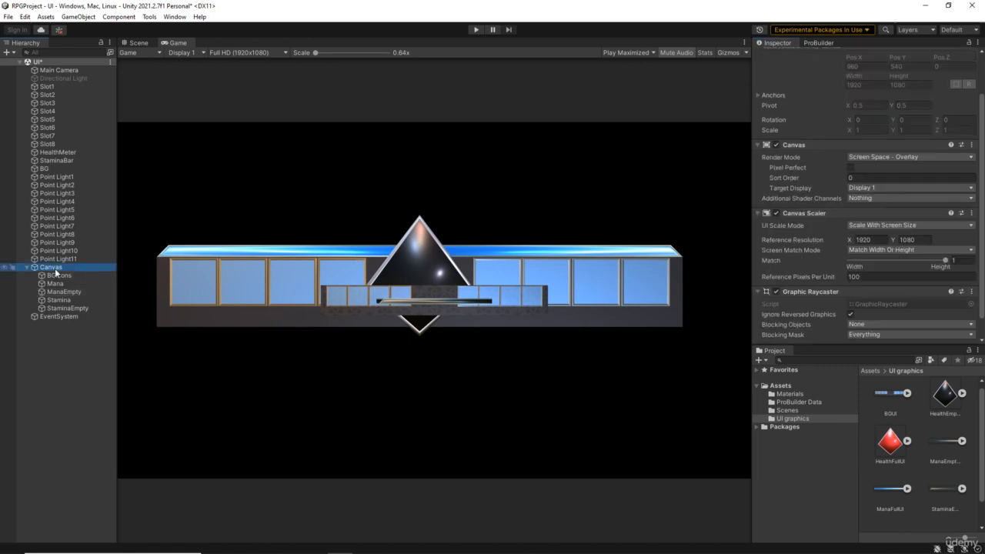
mouse_move(135, 473)
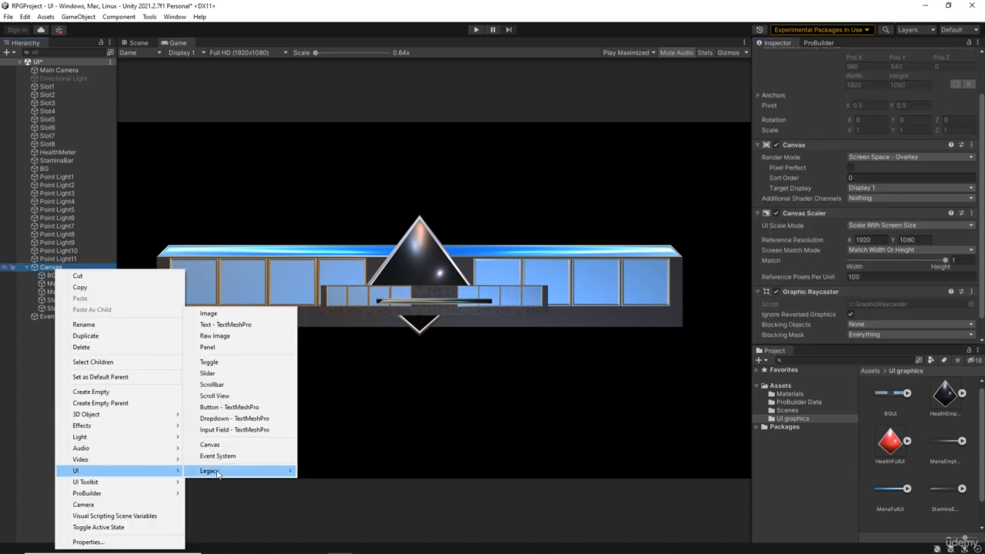
left_click(214, 315)
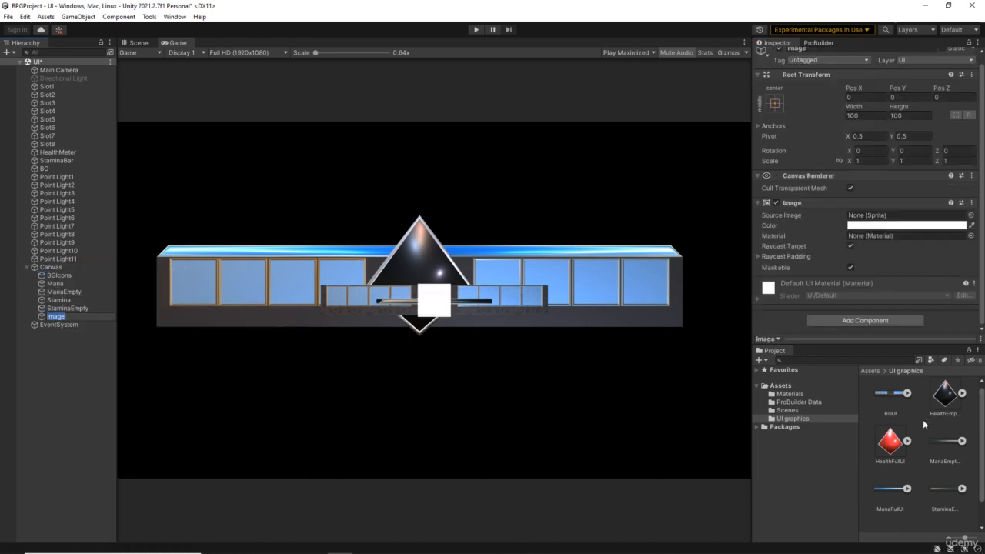
- Assign the HealthFullUI sprite to the new Image at its native size and turn off its Raycast Target
left_click_drag(890, 441, 887, 218)
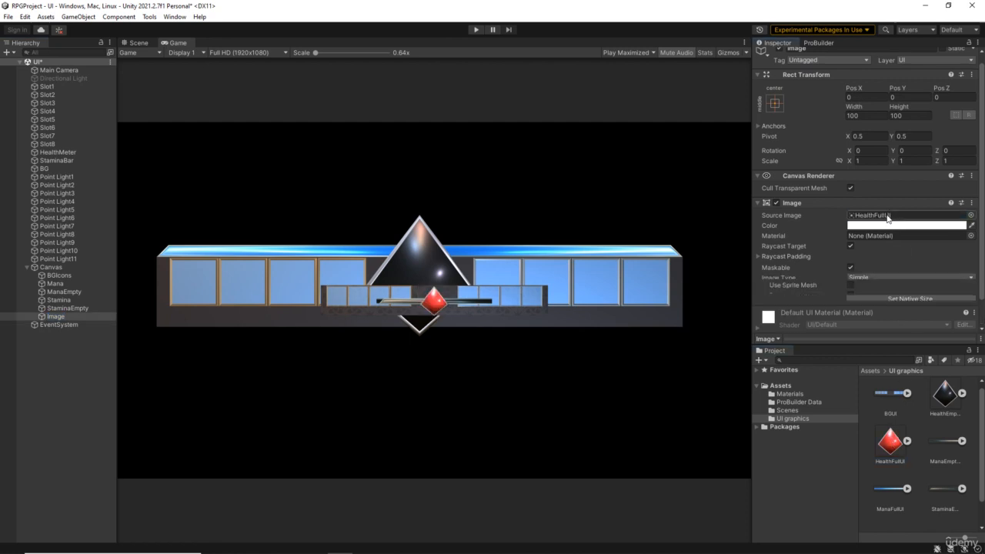
left_click(898, 307)
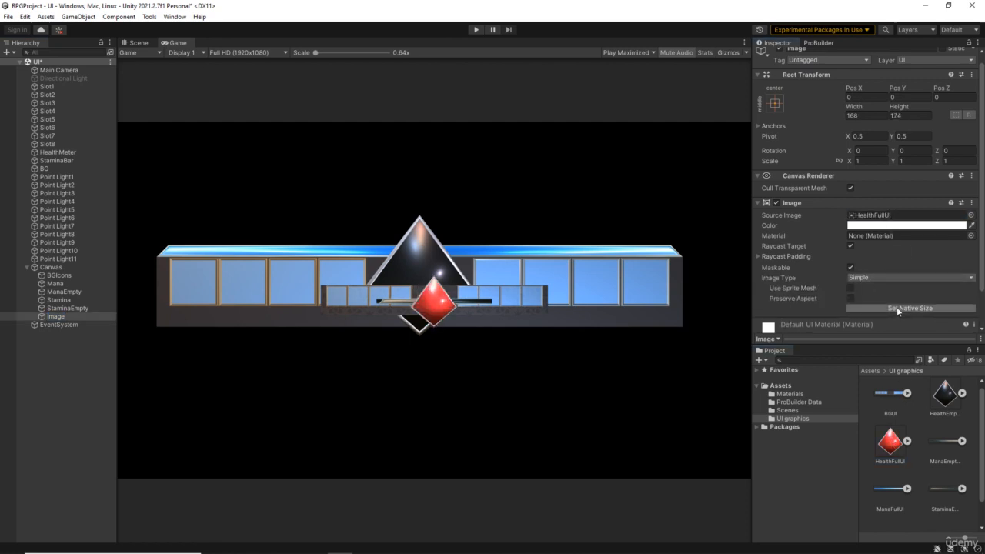
left_click(850, 246)
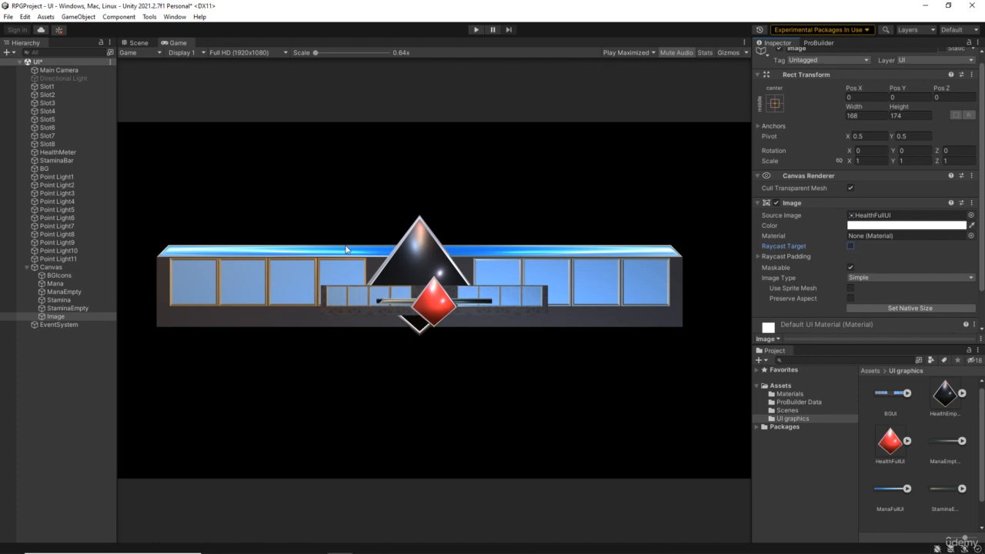
- Rename the health image object as HealthFull
scroll(846, 100, "up", 1)
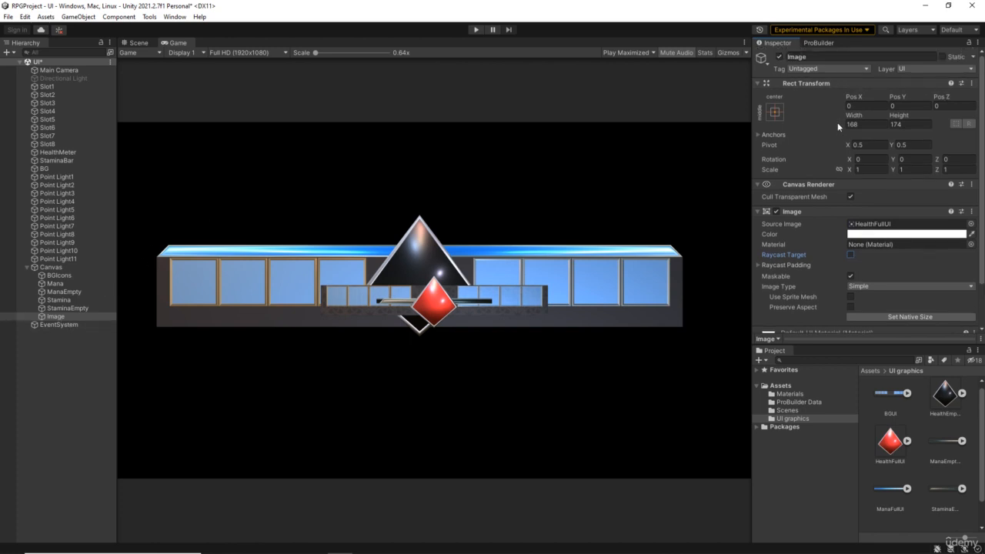
left_click(846, 57)
type("H")
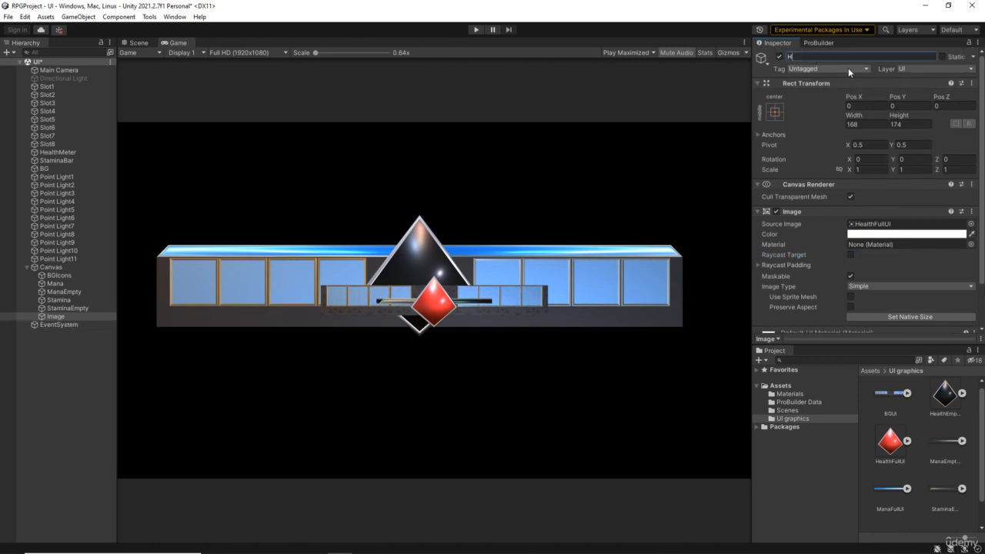
type("ealthFull")
key("Return")
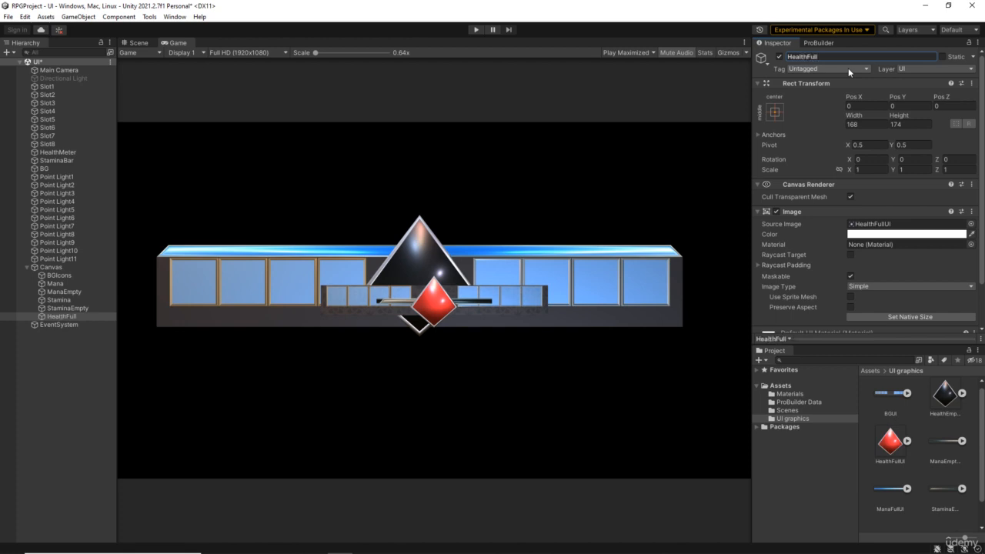
- Duplicate the HealthFull image, give the copy the HealthEmptyUI sprite and rename it as HealthEmpty
left_click(70, 315)
key("ctrl+d")
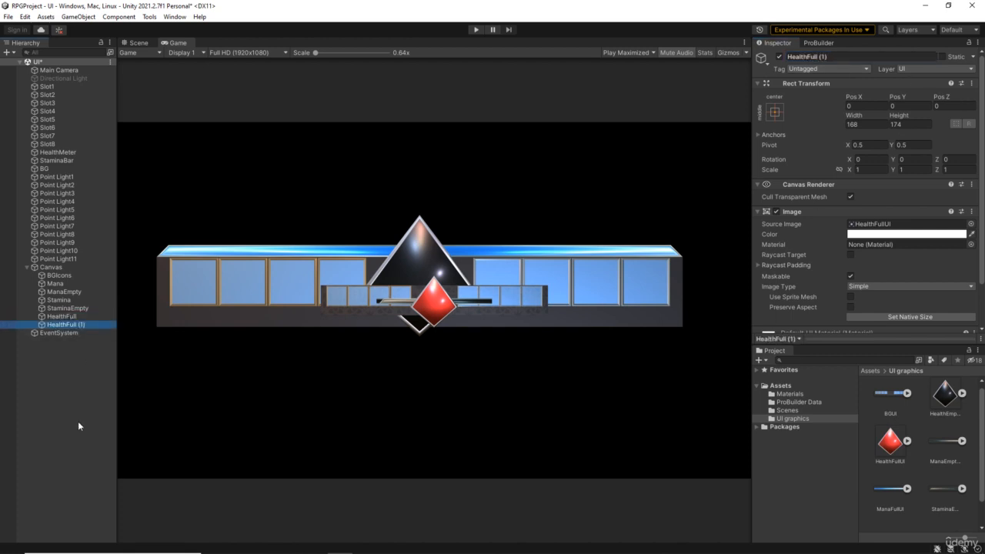
mouse_move(944, 398)
left_mouse_down()
mouse_move(905, 264)
mouse_move(895, 179)
left_mouse_up()
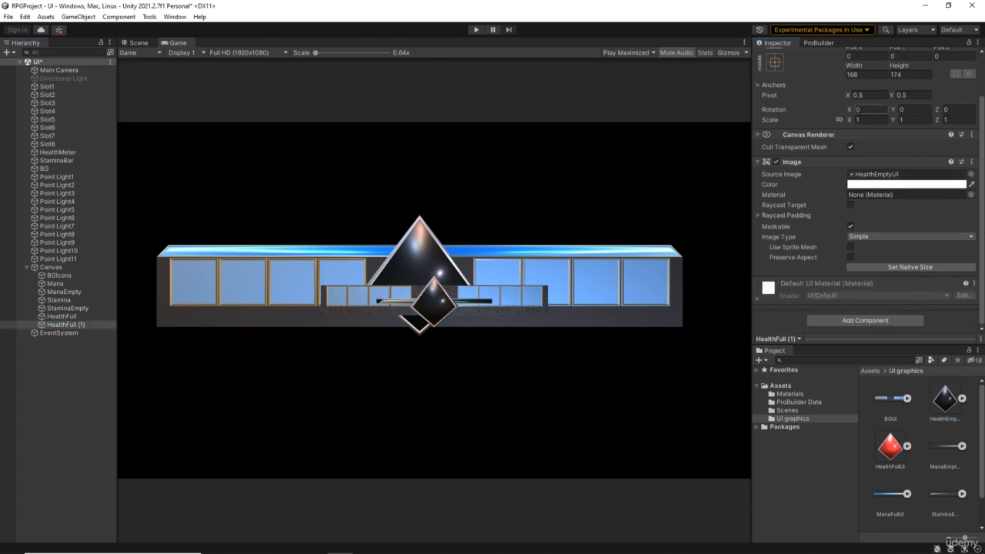
scroll(843, 73, "up", 2)
left_click(806, 57)
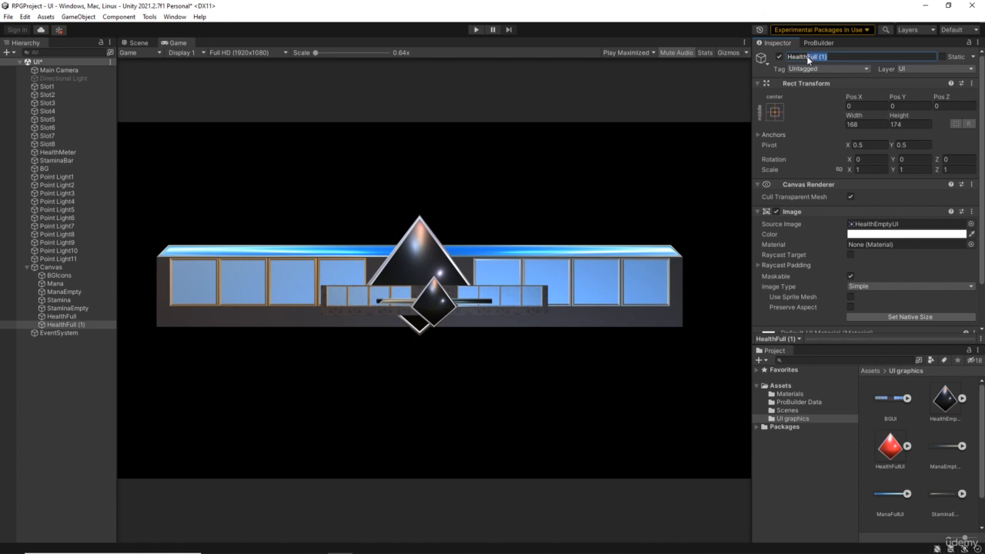
type("Empty")
key("Return")
- Move all seven Canvas images, BGIcons through HealthEmpty, down together to Pos Y -447.9
left_click(55, 275)
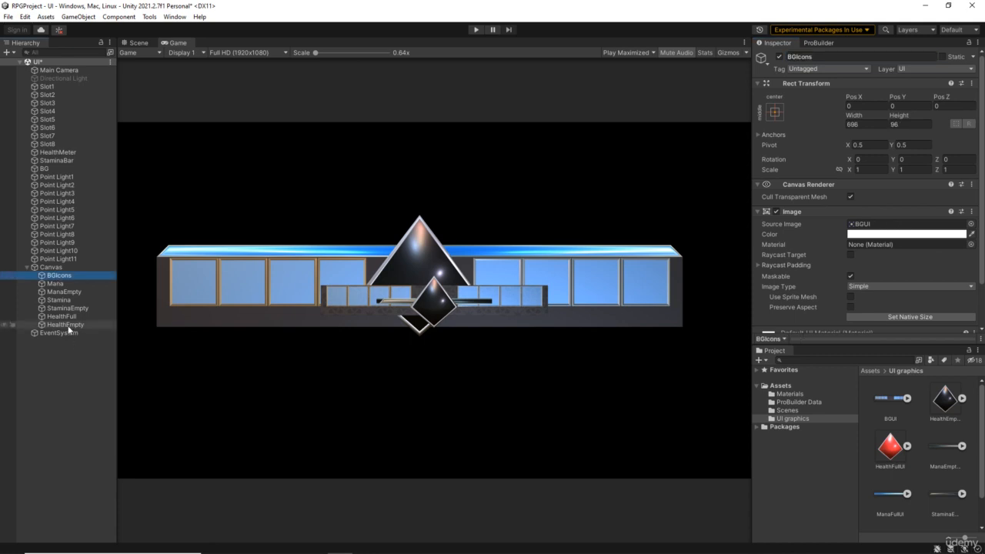
left_click(70, 325, "shift")
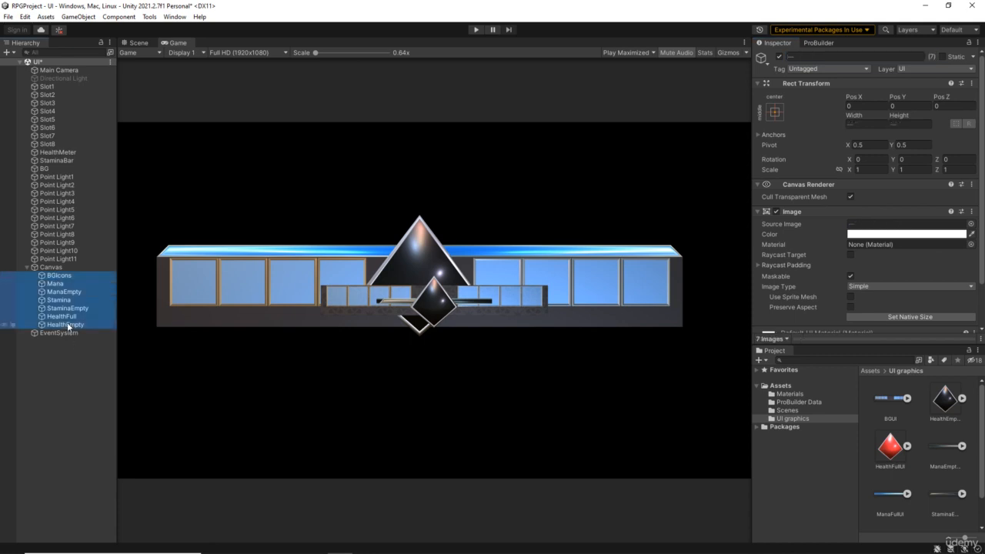
left_click(902, 97)
left_click_drag(903, 98, 449, 464)
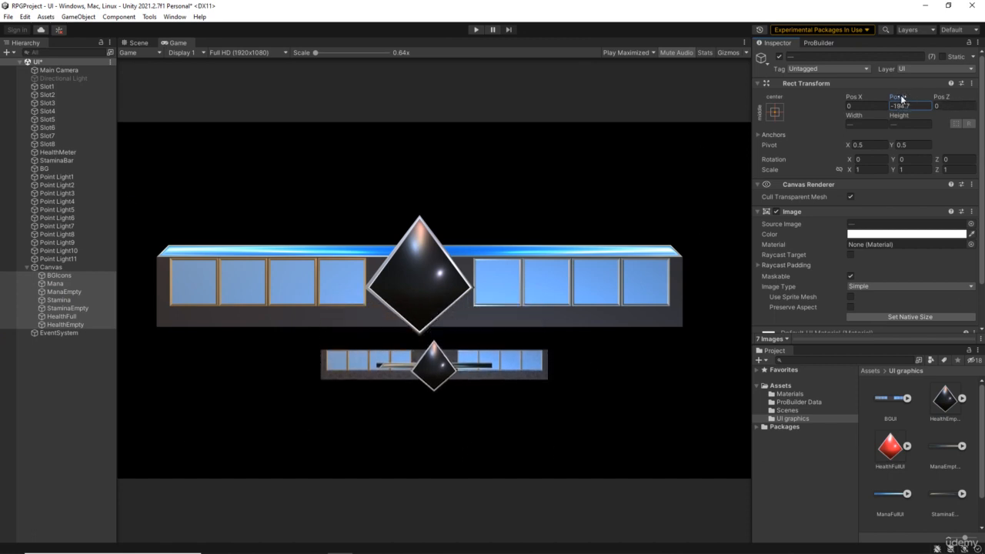
left_click_drag(900, 98, 482, 315)
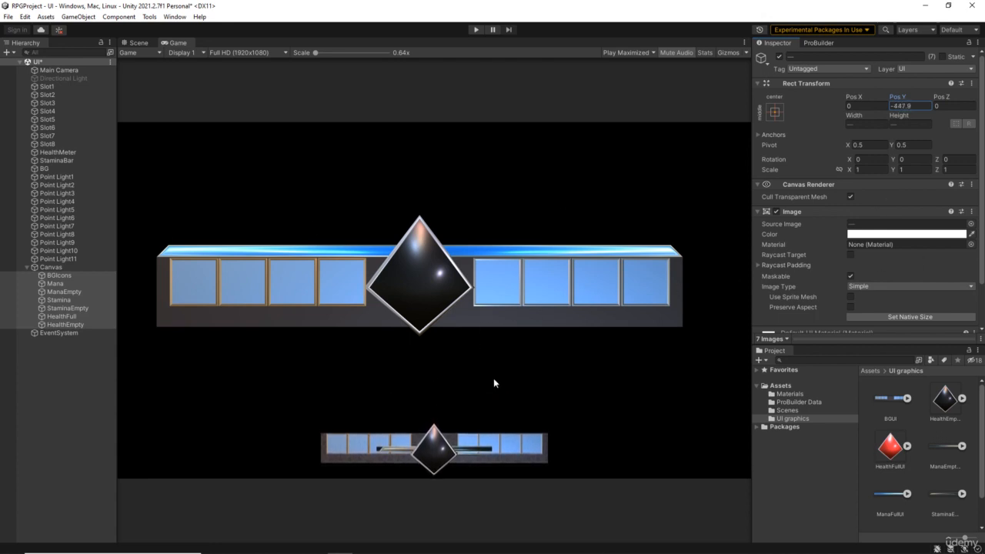
- Position Mana and ManaEmpty together at Pos X 183.7 and Pos Y -390.6
left_click(57, 285)
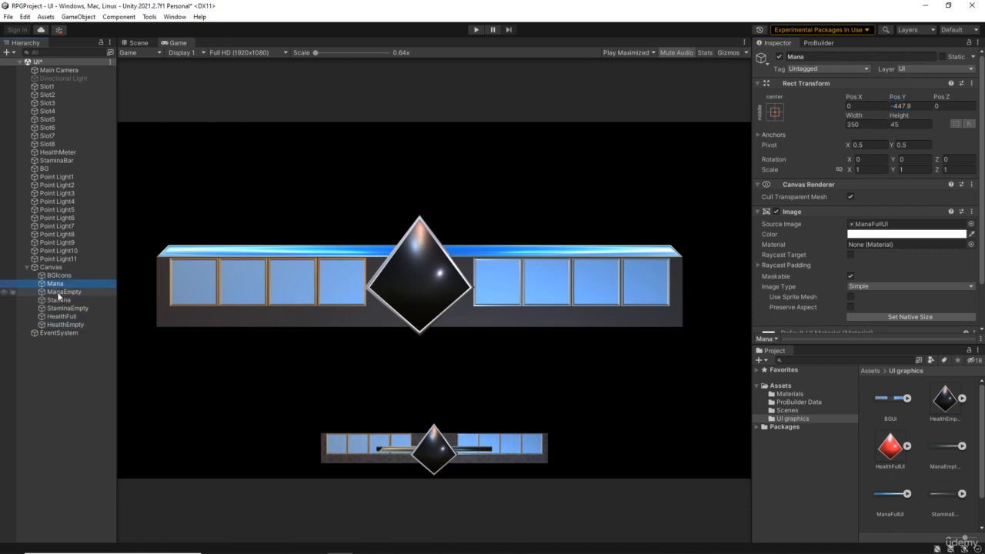
left_click(59, 292, "shift")
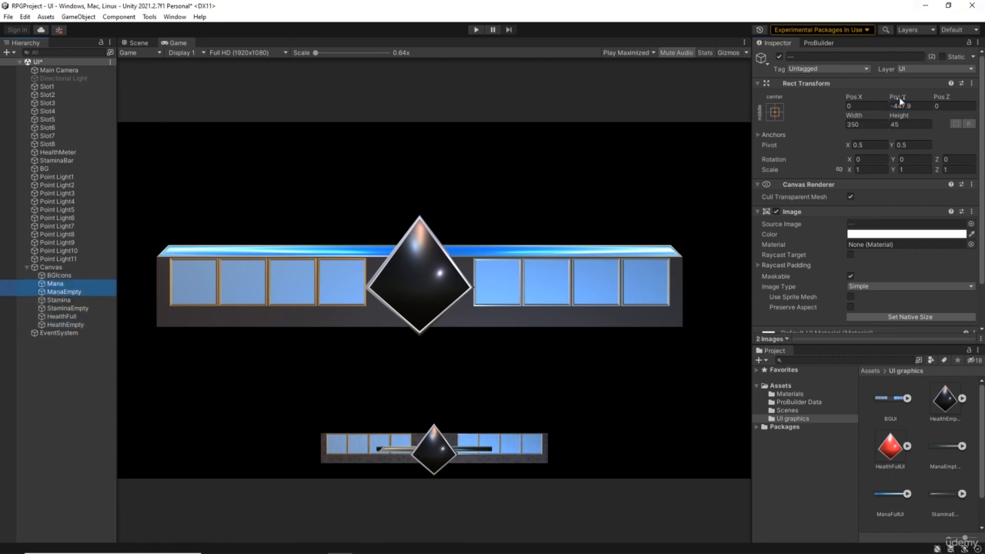
left_click_drag(900, 100, 972, 96)
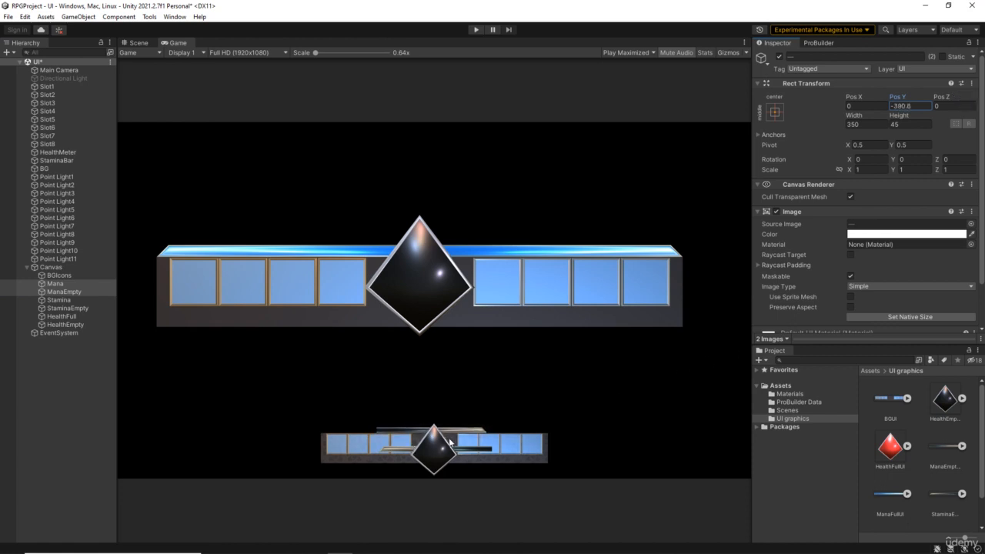
left_click_drag(857, 98, 39, 94)
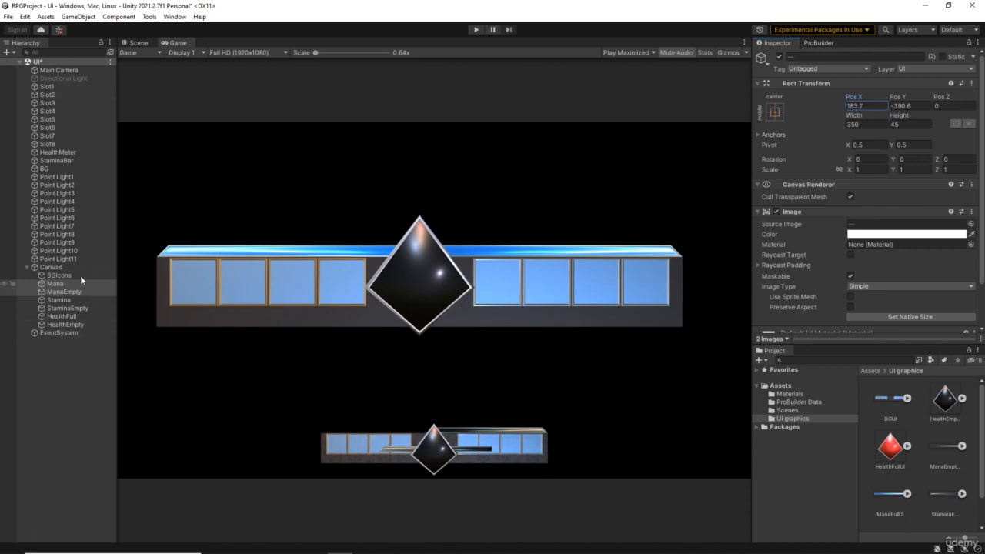
- Position Stamina and StaminaEmpty together at Pos X -175.27, matching the Mana bar's Pos Y of -390.6
left_click(59, 299)
left_click(68, 307, "shift")
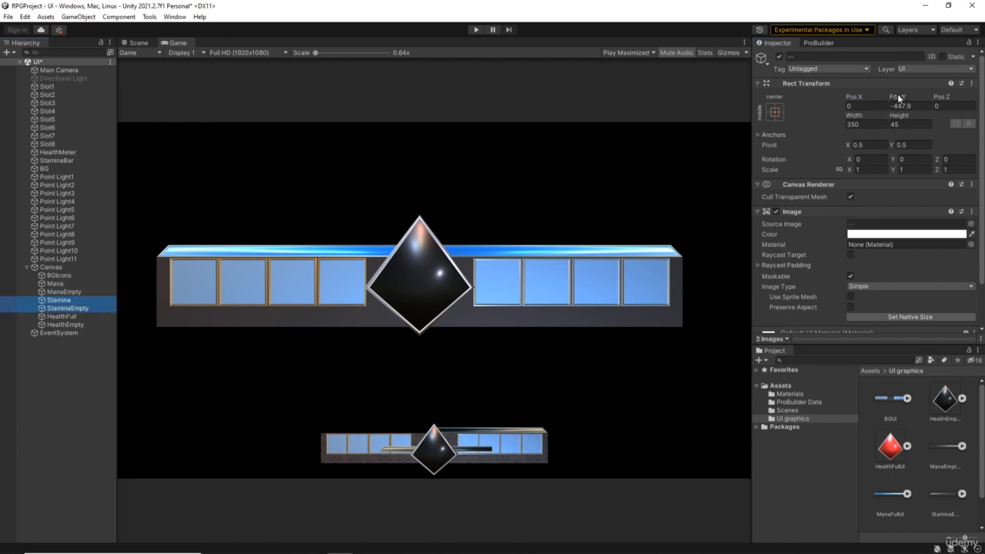
left_click(61, 284)
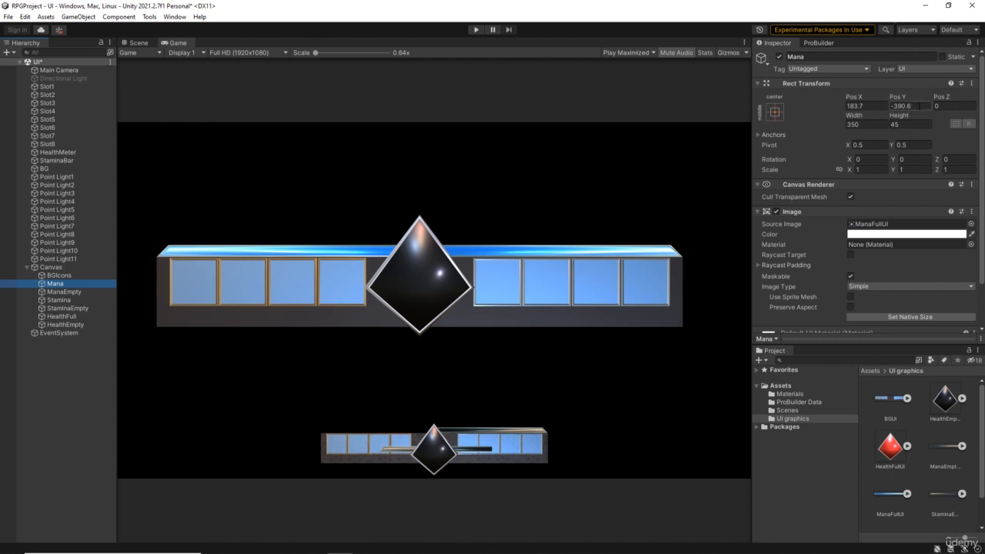
left_click(904, 106)
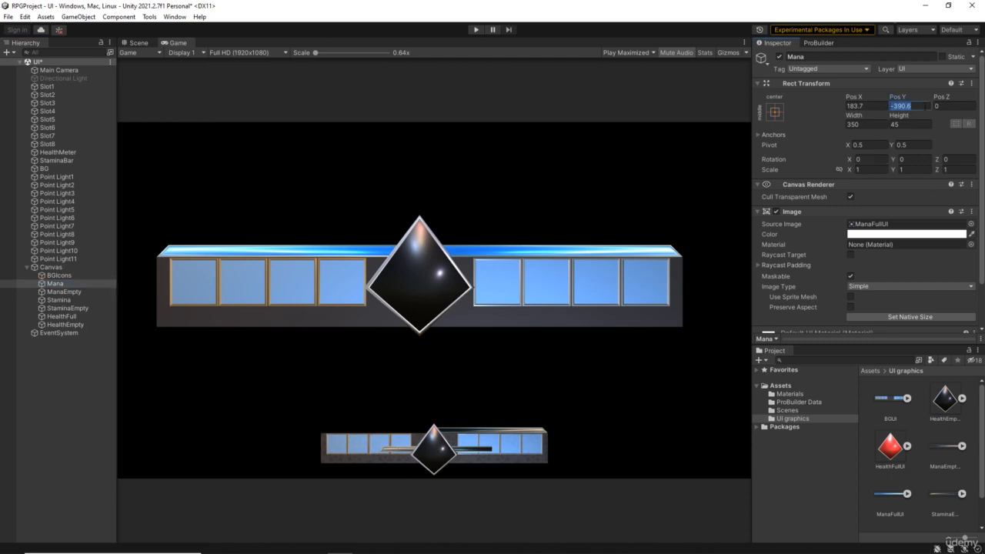
left_click(62, 301)
left_click(81, 309, "ctrl")
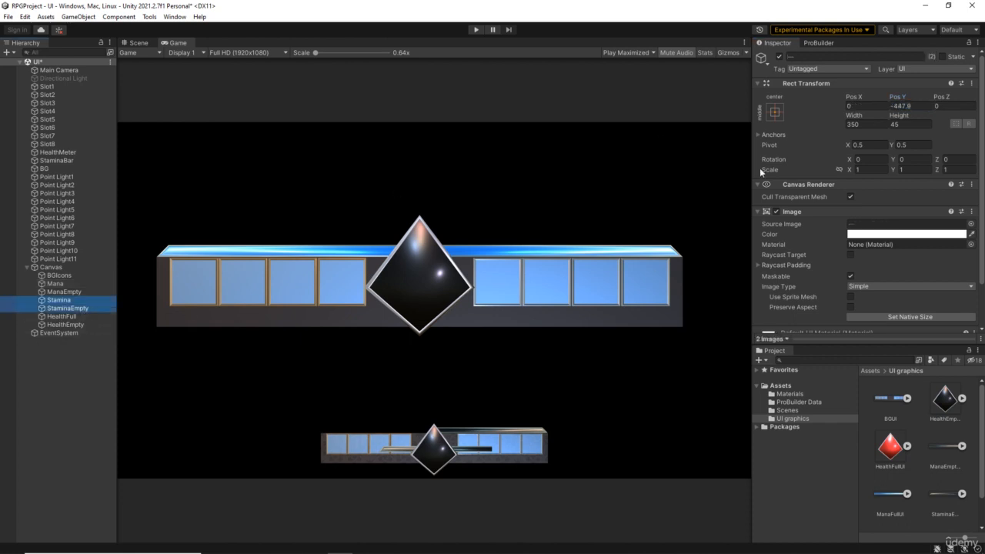
left_click(915, 108)
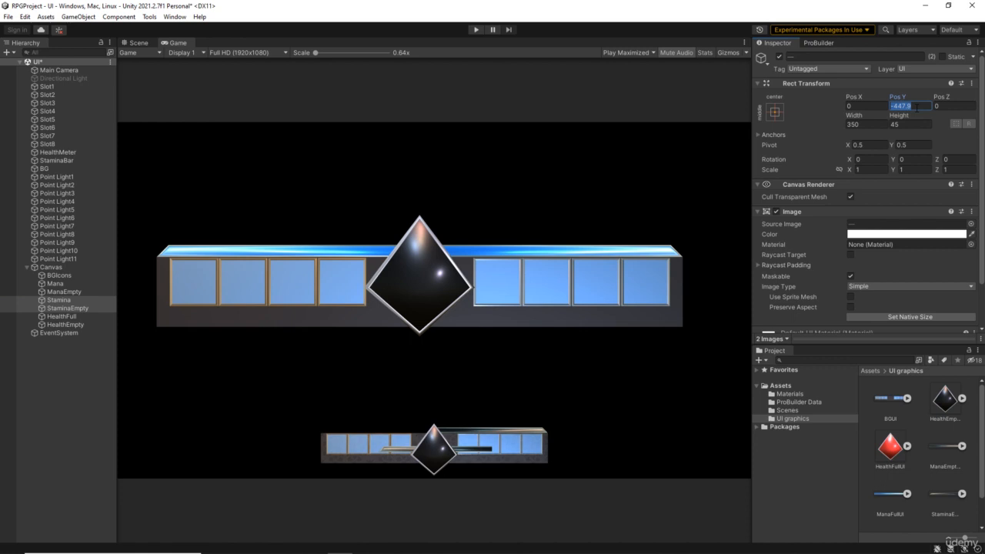
type("-390.6")
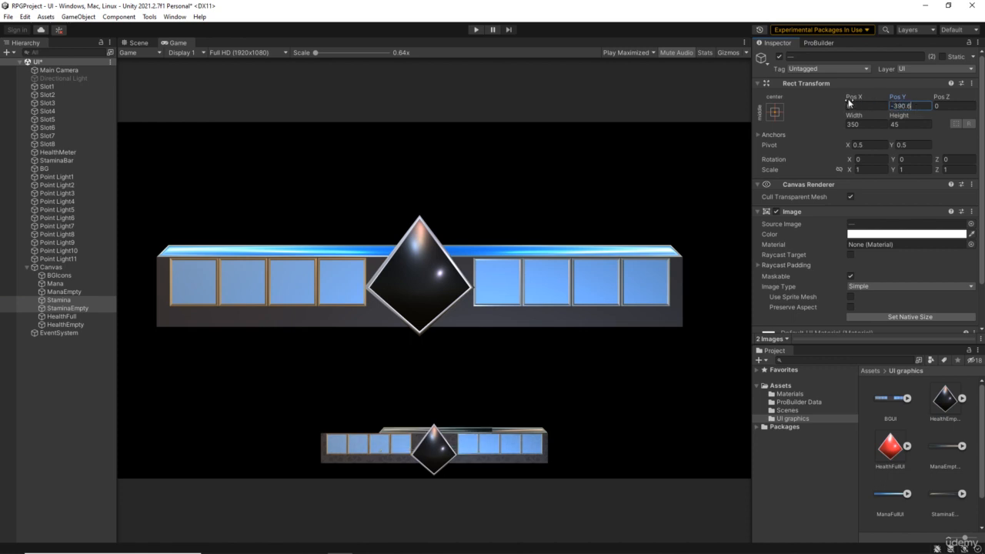
left_click_drag(851, 100, 779, 96)
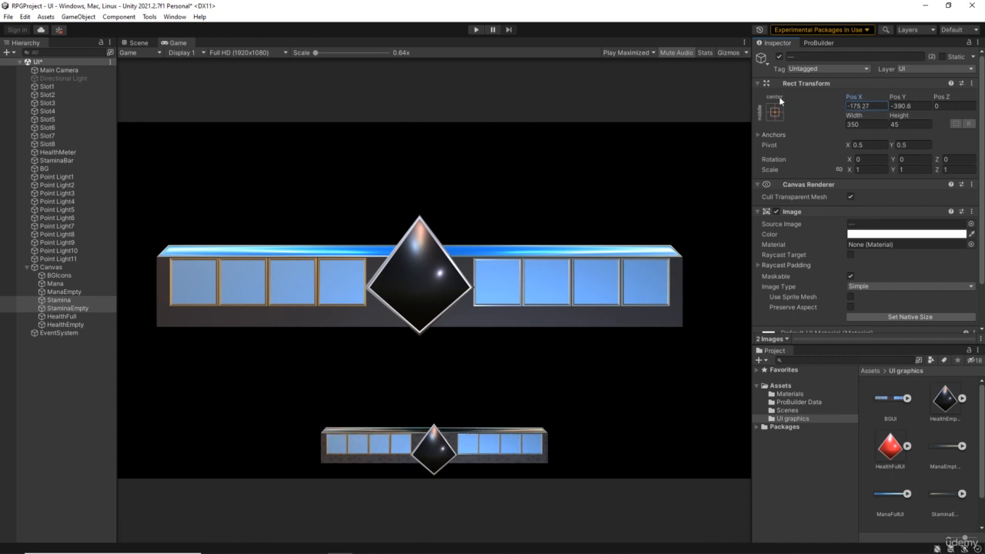
- Deactivate the StaminaEmpty, ManaEmpty and HealthEmpty images
left_click(66, 307)
left_click(779, 58)
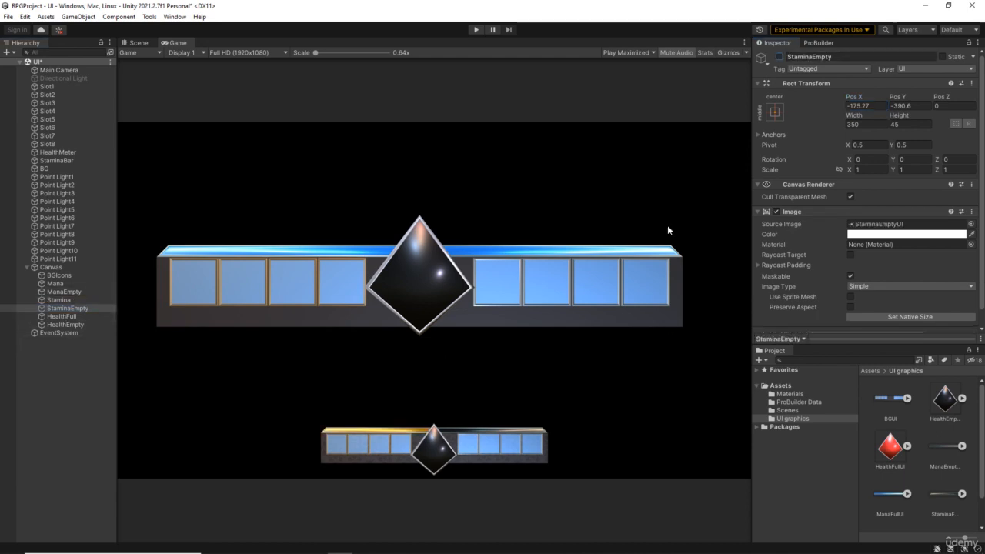
left_click(63, 292)
left_click(779, 57)
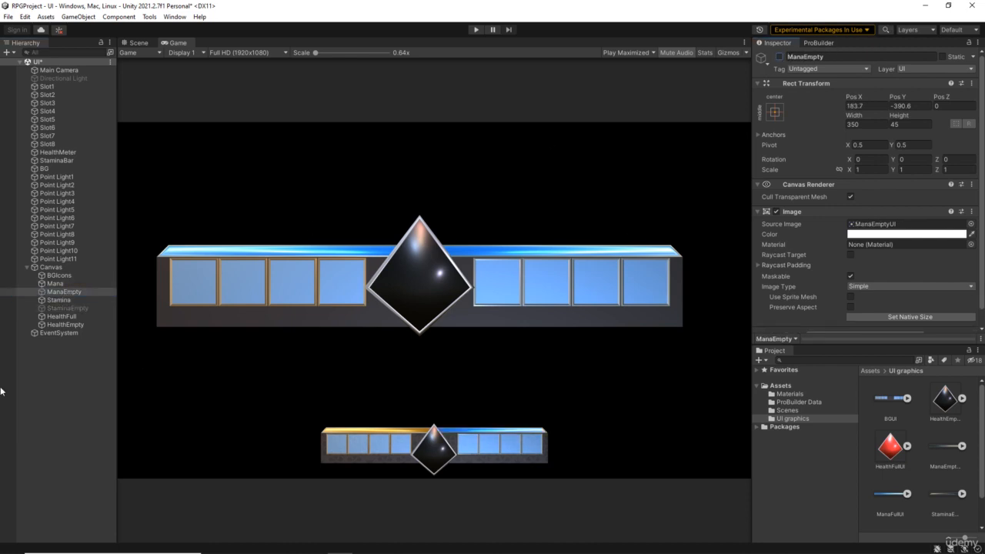
left_click(70, 388)
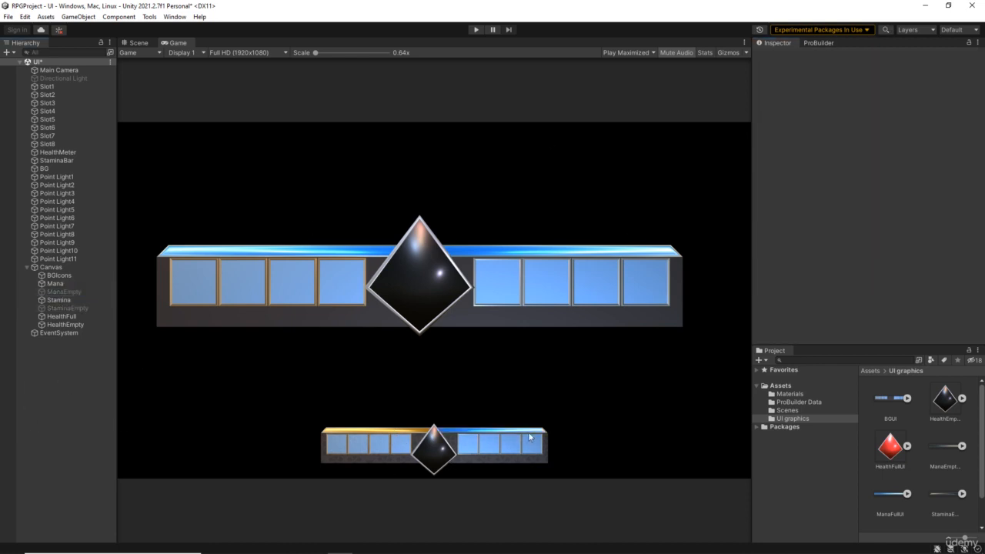
left_click(65, 324)
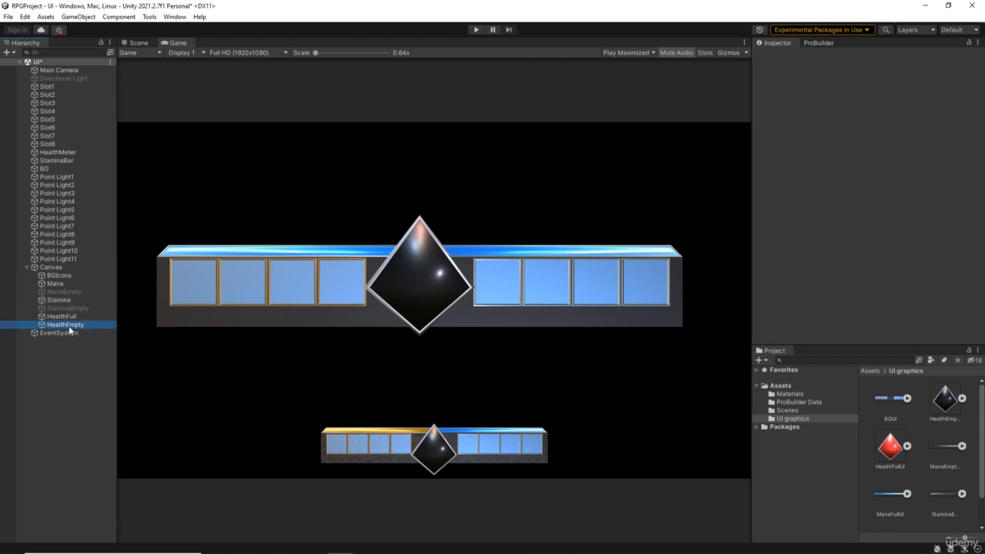
left_click(780, 57)
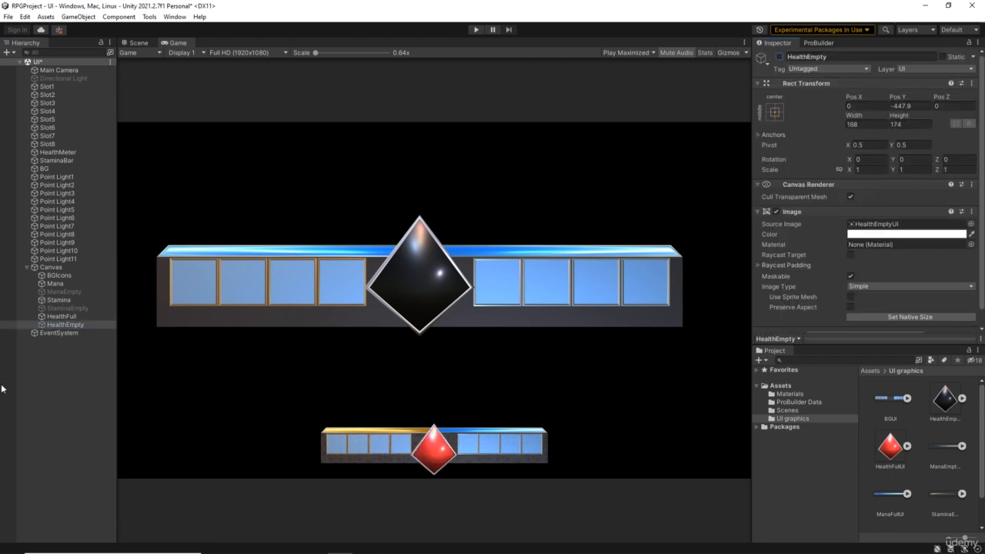
left_click(91, 375)
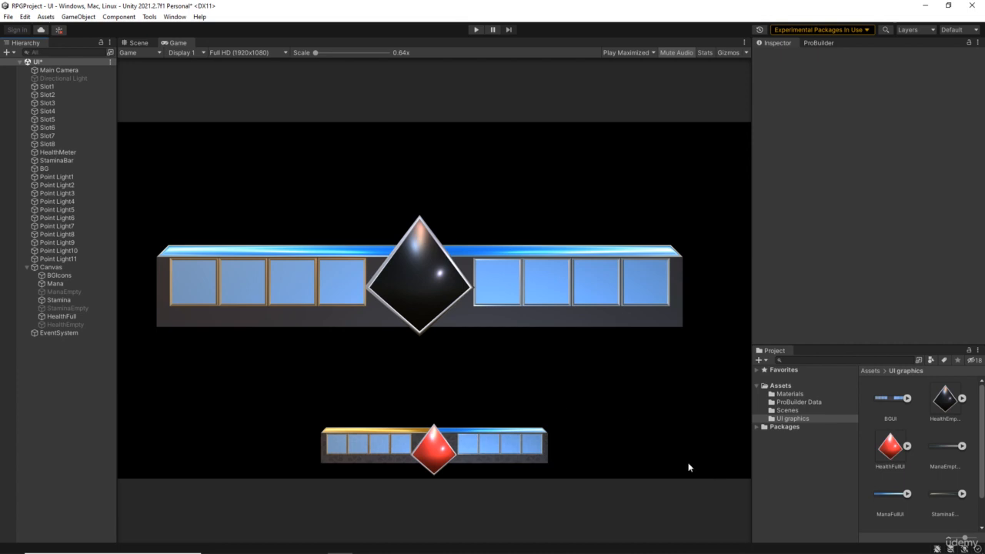
- Deactivate all the original 3D HUD objects and lights, from Slot1 through Point Light11
left_click(58, 86)
left_click(60, 259, "shift")
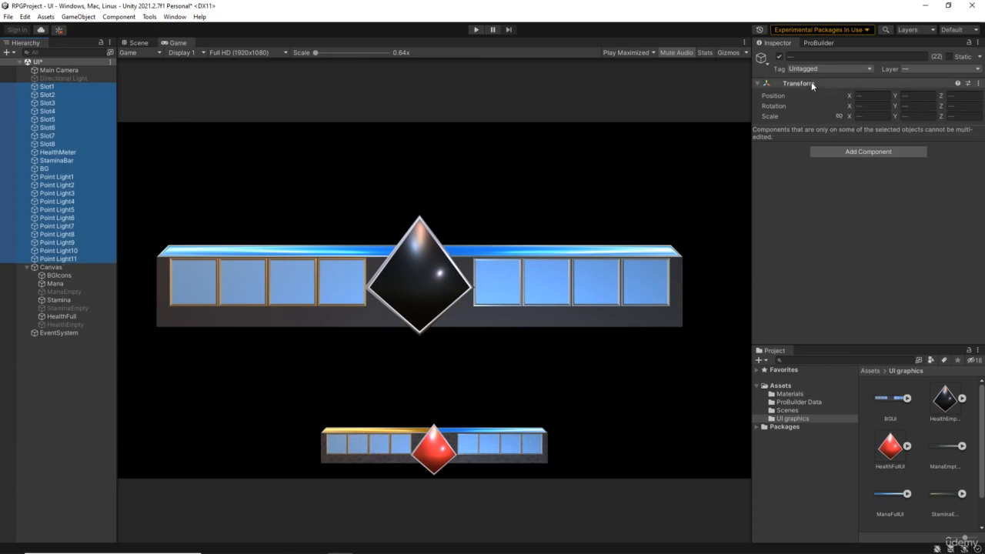
left_click(779, 57)
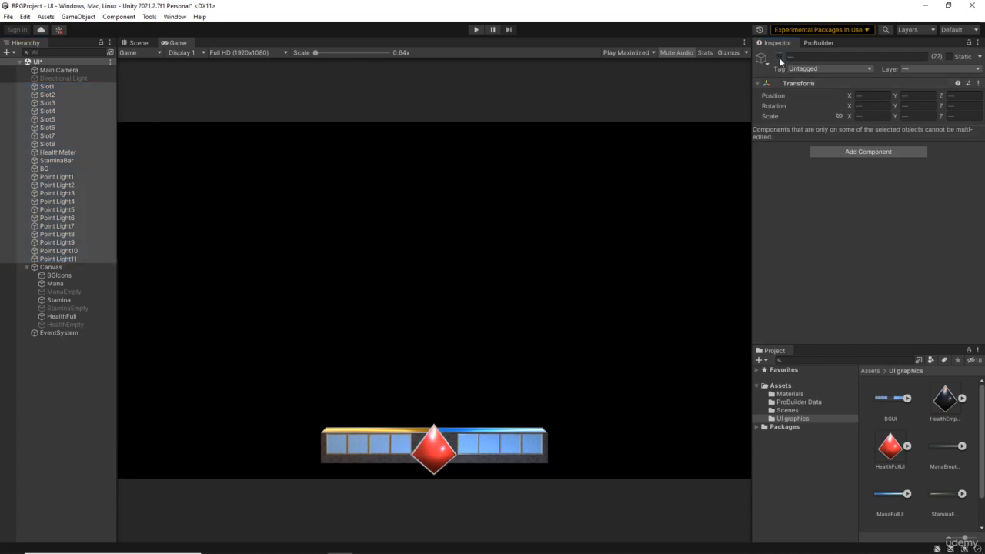
left_click(61, 389)
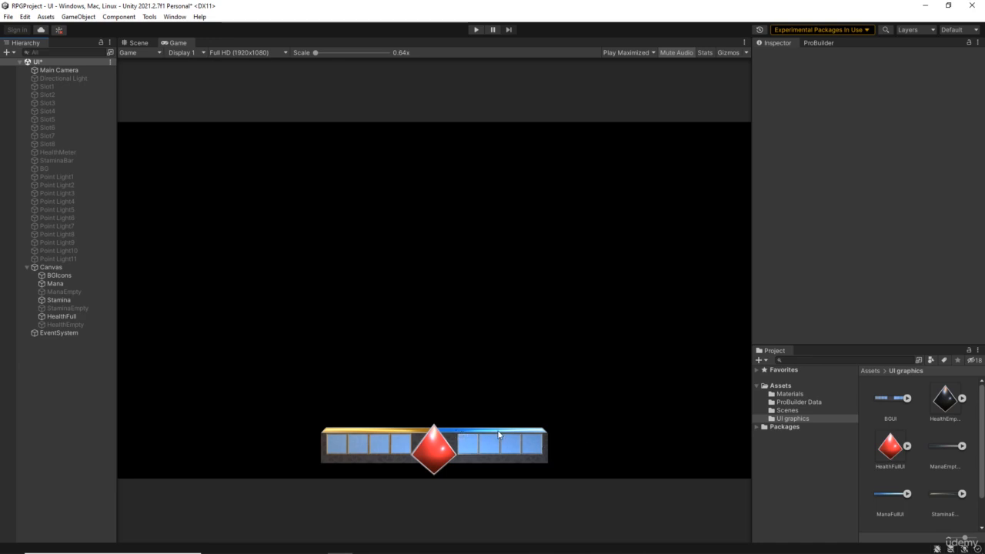
- Reactivate ManaEmpty and reorder it above Mana under the Canvas
left_click(57, 291)
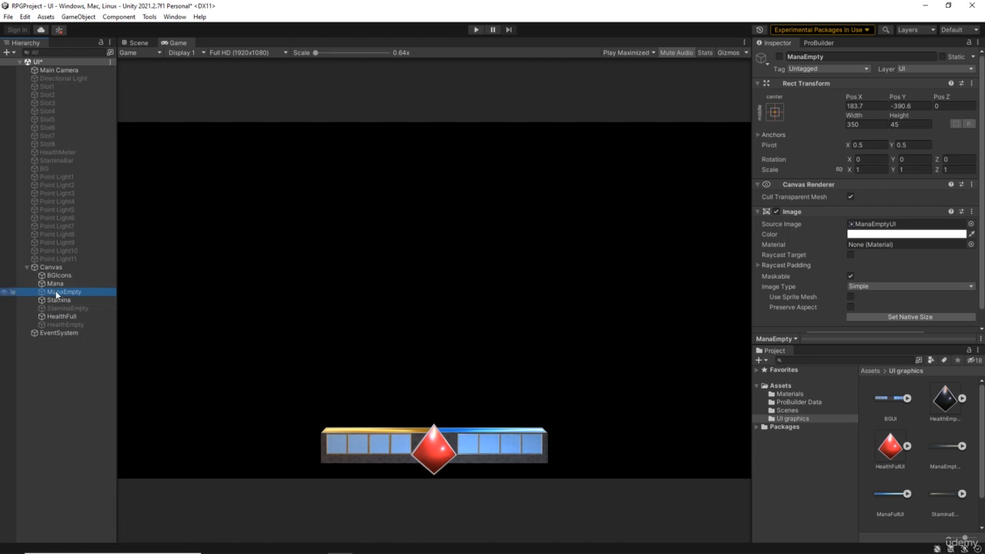
left_click(779, 56)
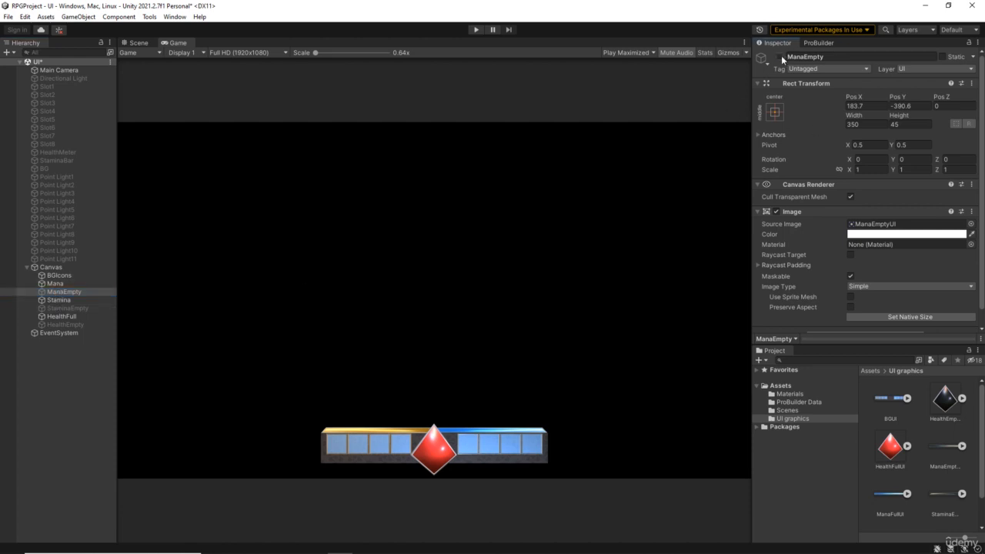
left_click_drag(58, 293, 55, 280)
- Set the Mana image's type to Filled with a Horizontal fill method, and try out its Fill Amount
left_click(58, 292)
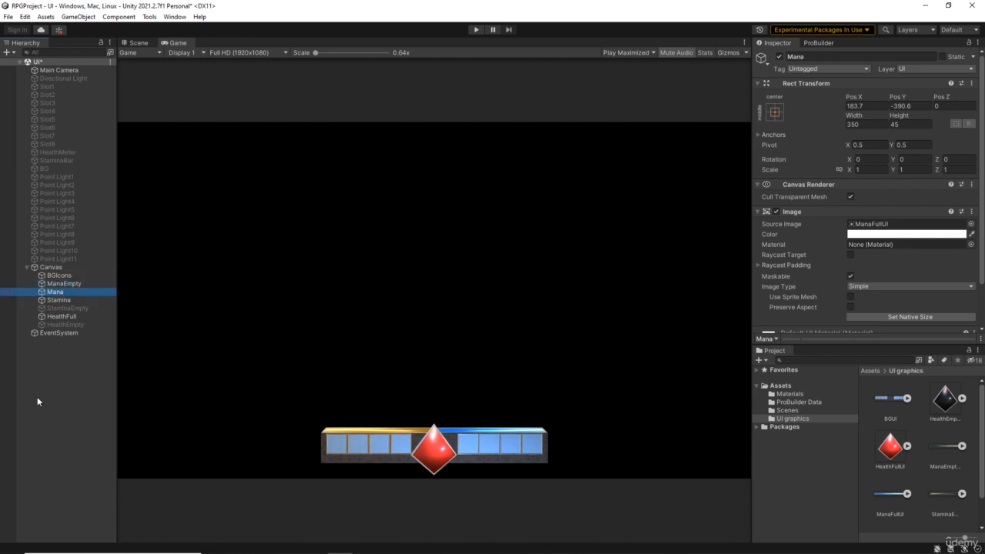
left_click_drag(871, 339, 871, 375)
scroll(833, 246, "down", 2)
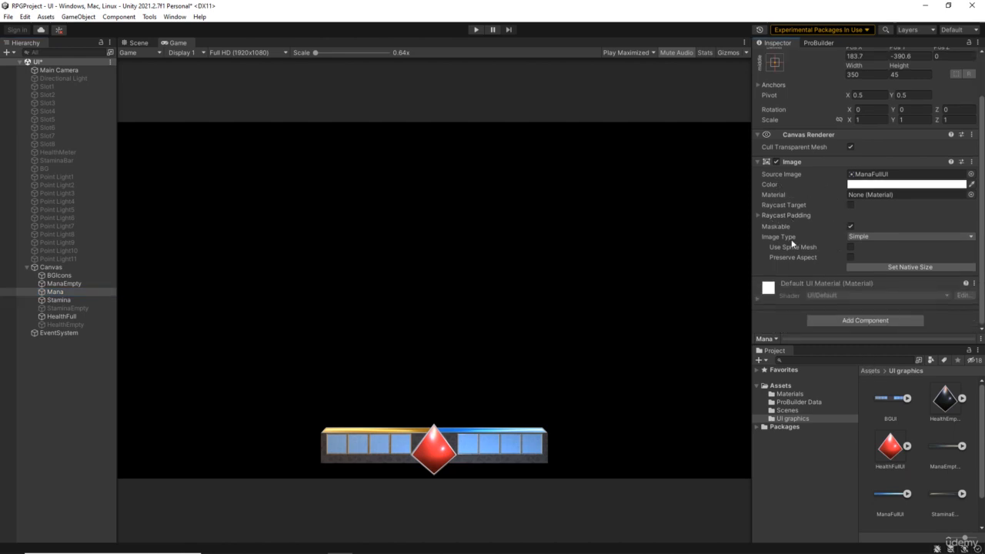
left_click(887, 236)
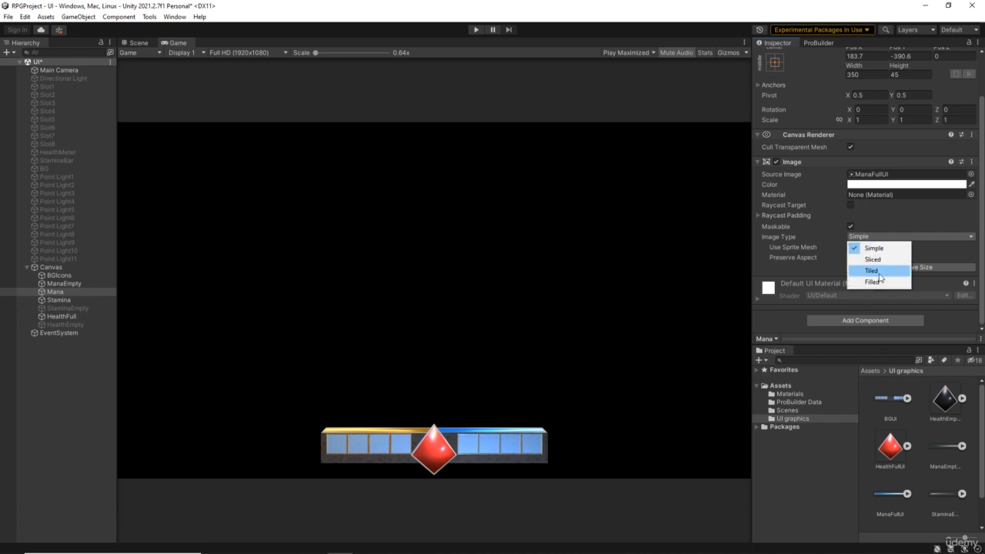
left_click(873, 282)
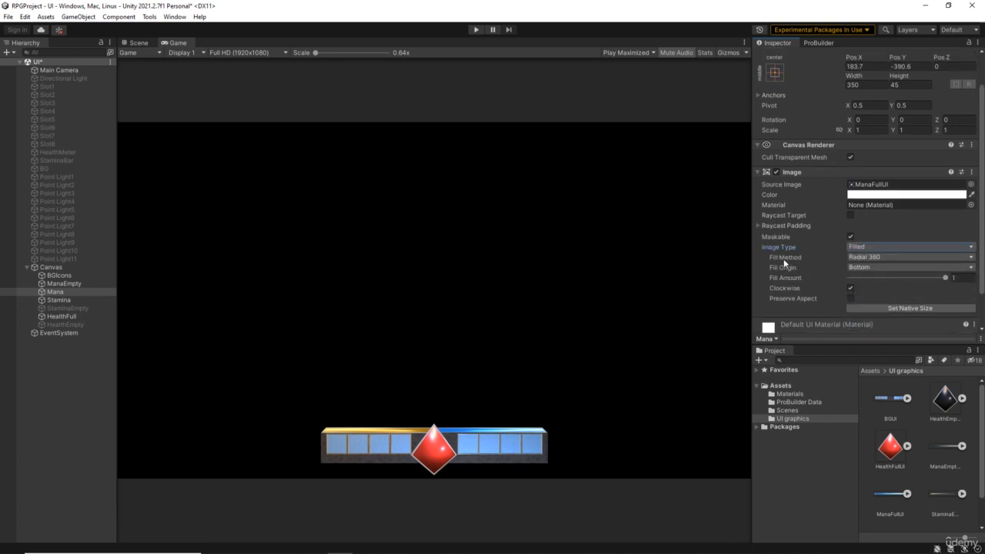
left_click(904, 257)
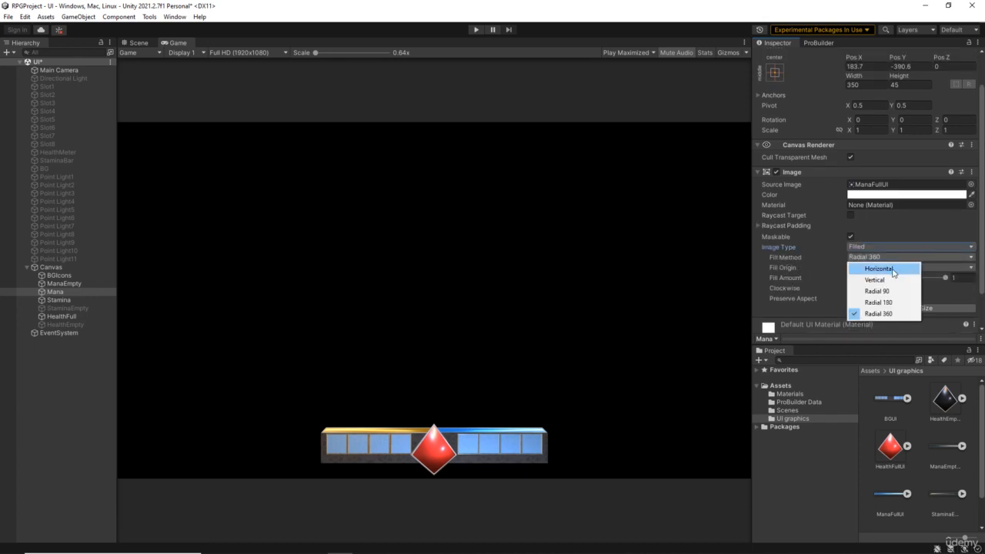
left_click(893, 271)
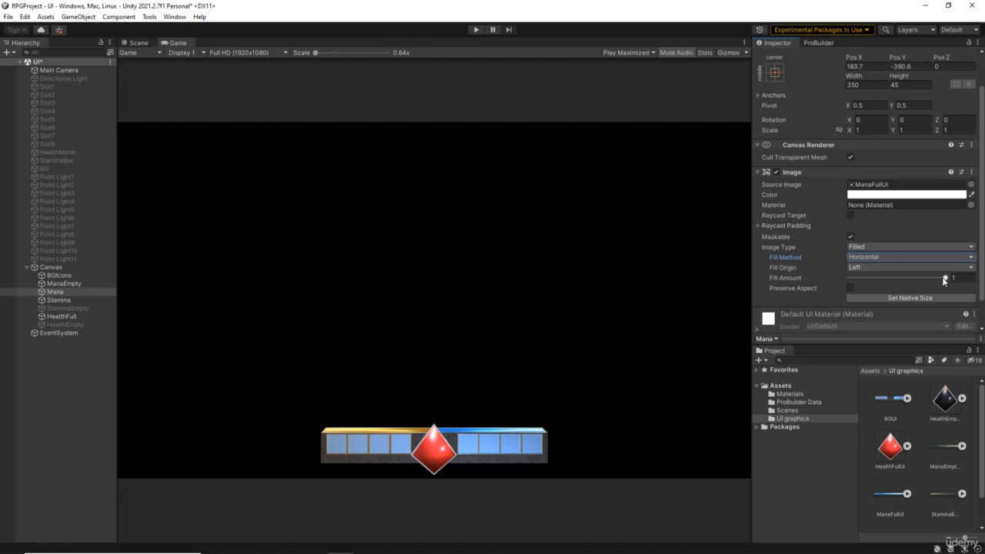
mouse_move(945, 282)
left_mouse_down()
mouse_move(832, 284)
mouse_move(948, 287)
left_mouse_up()
- Reorder StaminaEmpty above Stamina under the Canvas and reactivate it
mouse_move(68, 310)
left_mouse_down()
mouse_move(63, 297)
mouse_move(74, 297)
left_mouse_up()
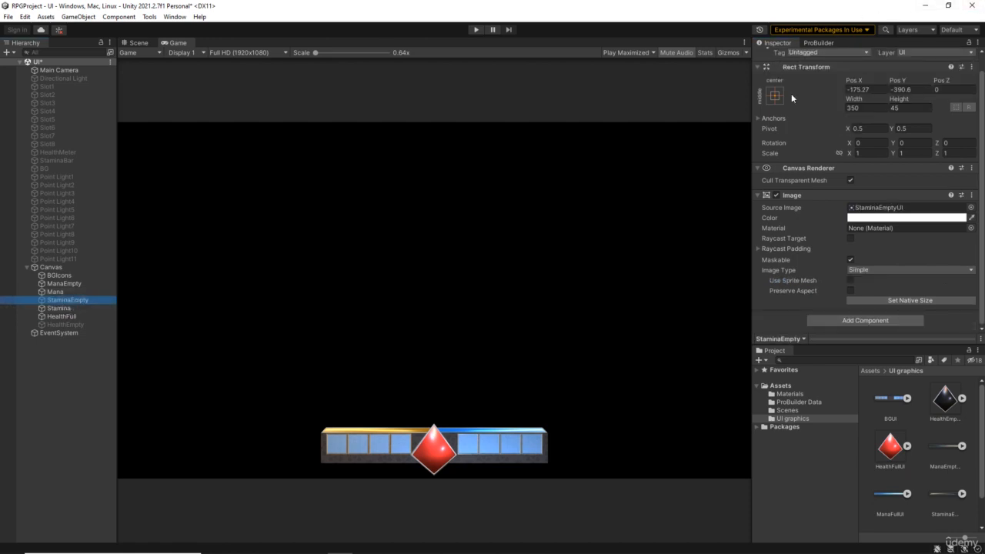
scroll(791, 93, "up", 1)
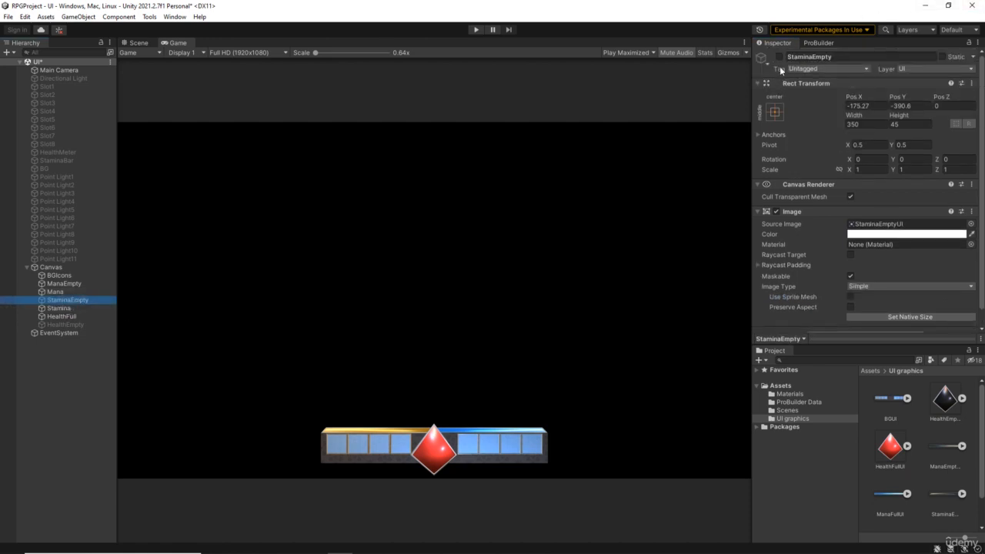
- Set the Stamina image's type to Filled with a Horizontal fill method and Right fill origin, and try out its Fill Amount
left_click(63, 308)
scroll(827, 283, "down", 1)
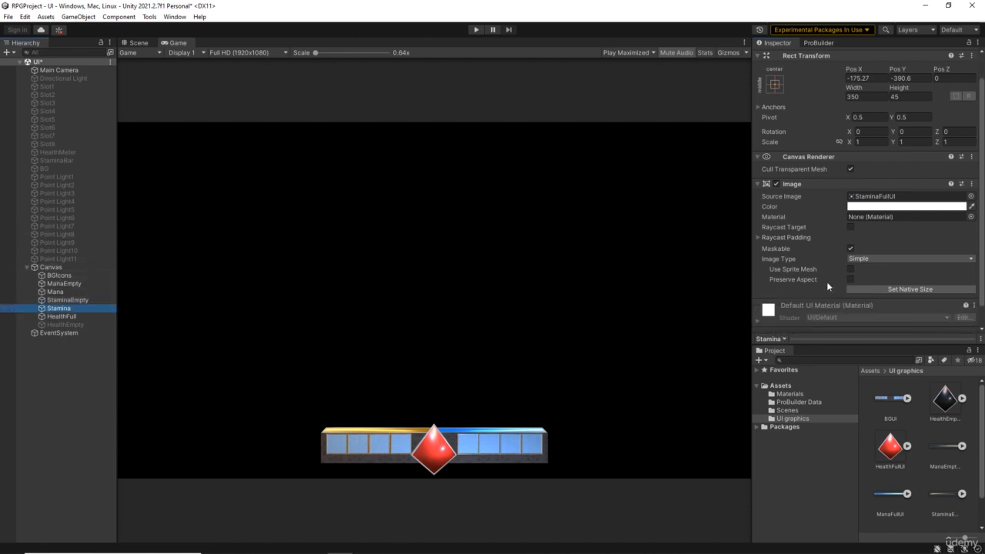
left_click(875, 259)
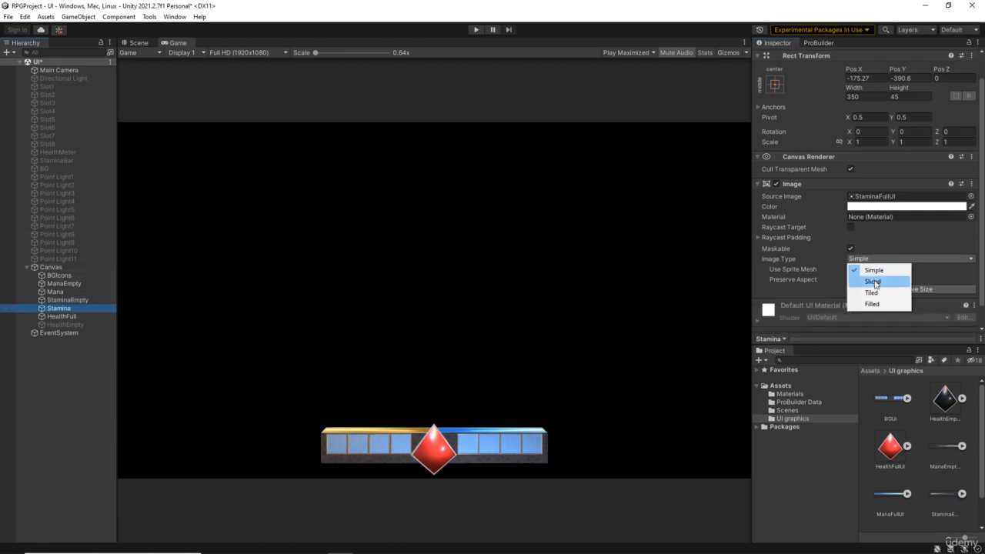
left_click(874, 304)
left_click(881, 268)
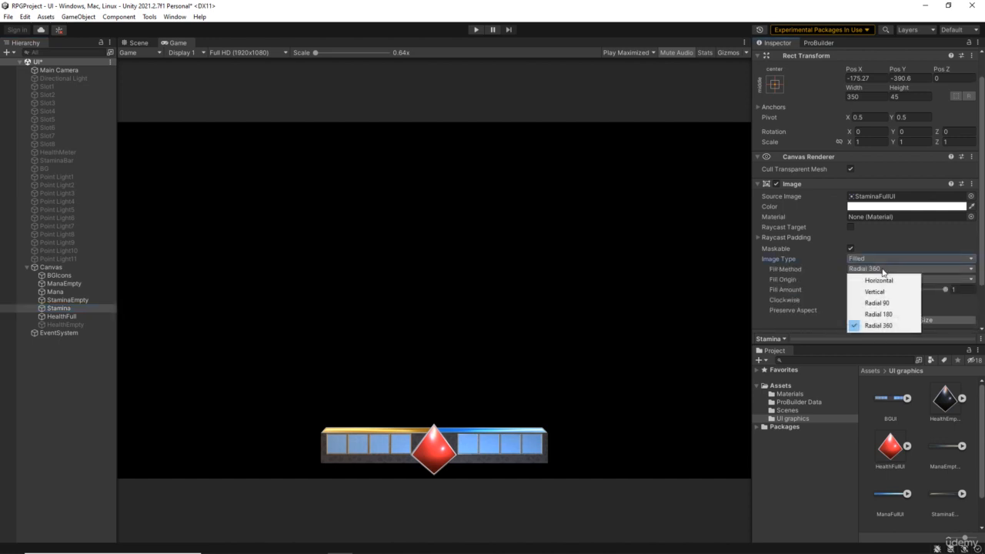
left_click(879, 281)
left_click(866, 279)
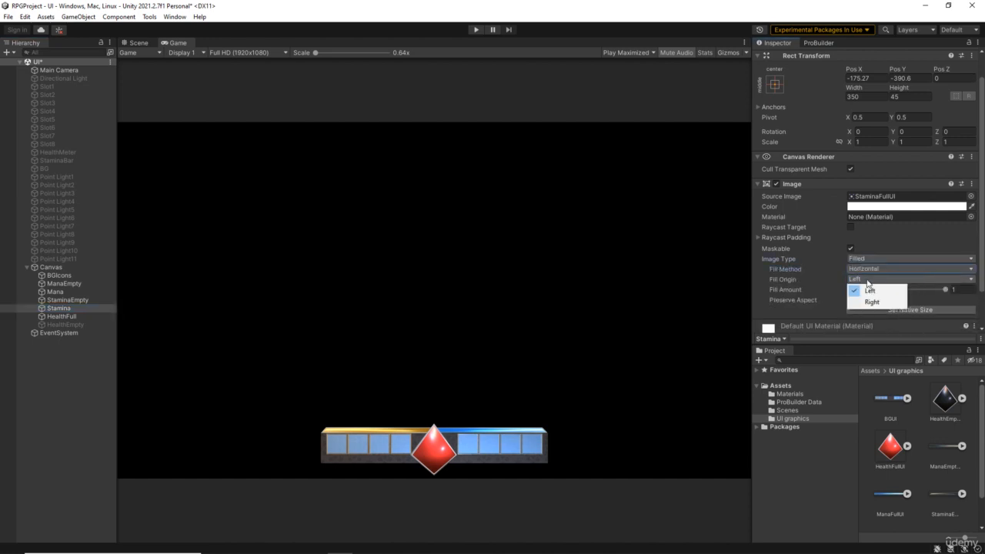
left_click(874, 302)
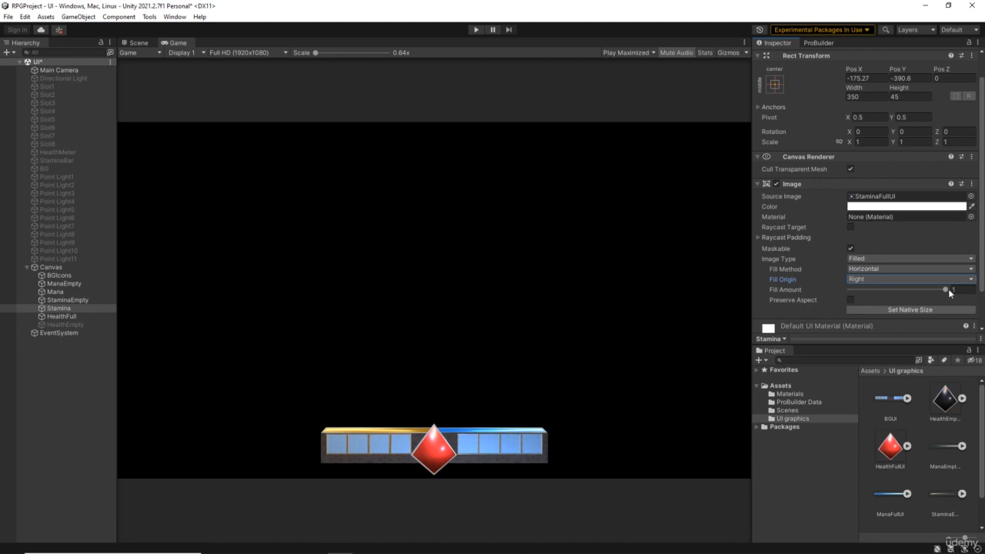
mouse_move(947, 290)
left_mouse_down()
mouse_move(841, 291)
mouse_move(952, 289)
left_mouse_up()
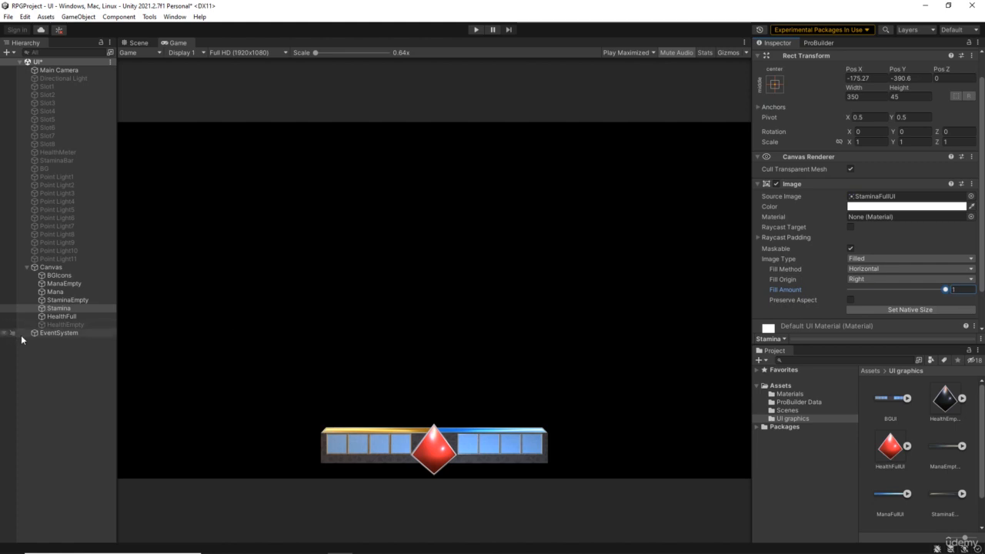
- Reorder HealthEmpty above HealthFull under the Canvas and reactivate it
left_click(71, 324)
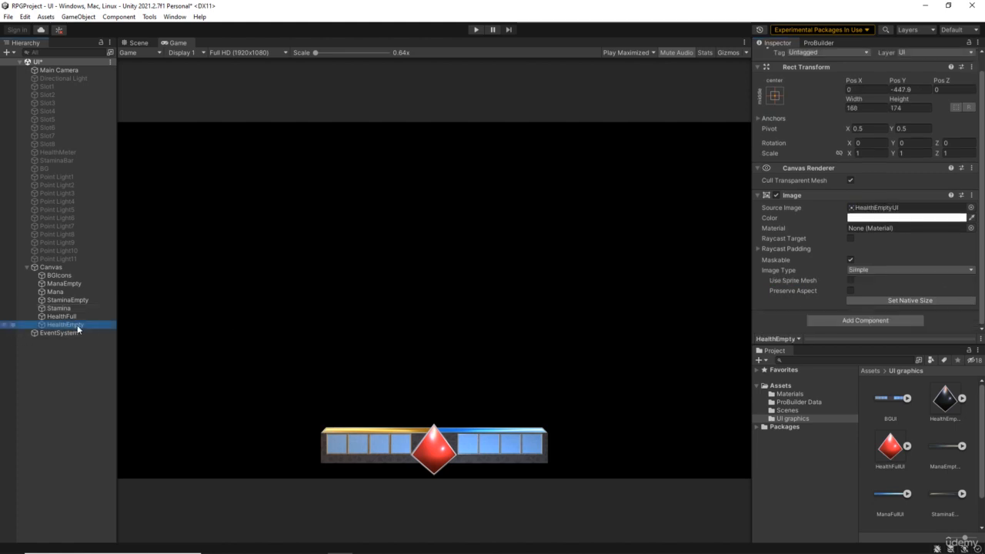
left_click_drag(71, 327, 66, 312)
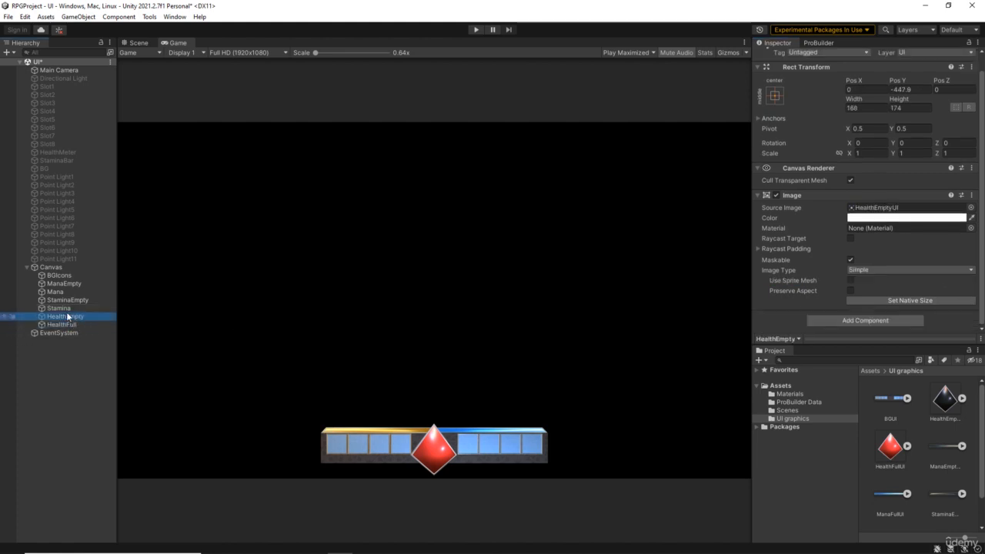
scroll(782, 103, "up", 1)
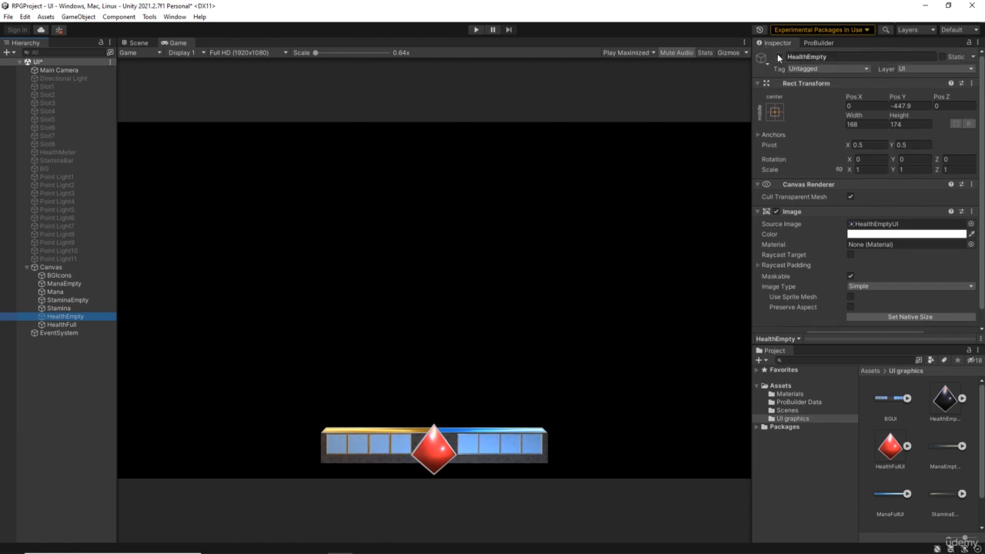
- Set the HealthFull image's type to Filled with a Vertical fill method, and try out its Fill Amount
left_click(73, 325)
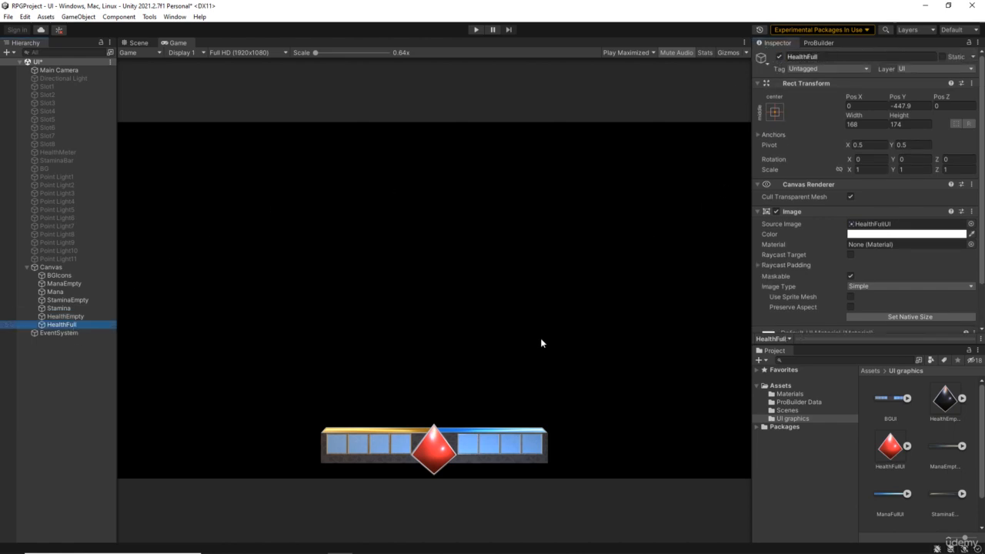
scroll(833, 241, "down", 3)
left_click(872, 236)
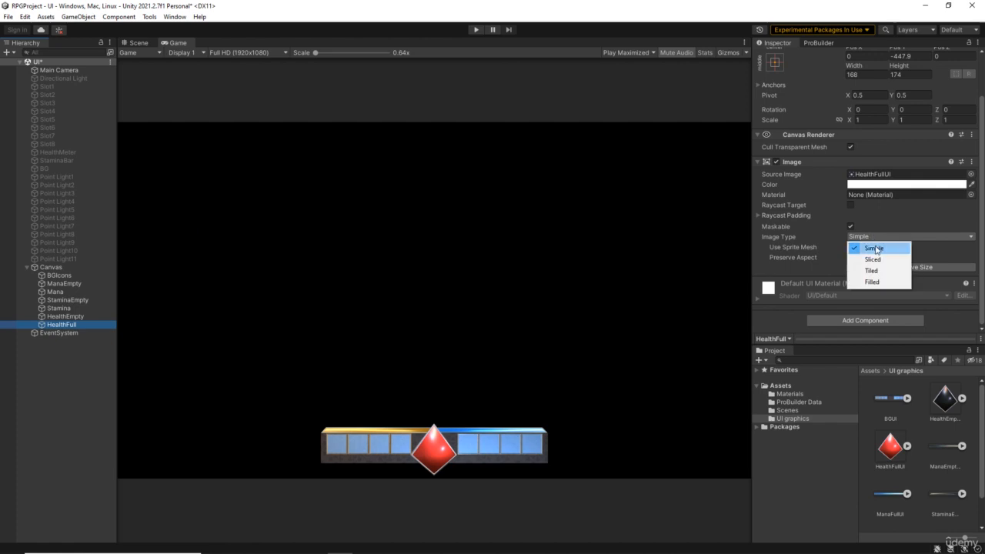
left_click(878, 282)
left_click(874, 255)
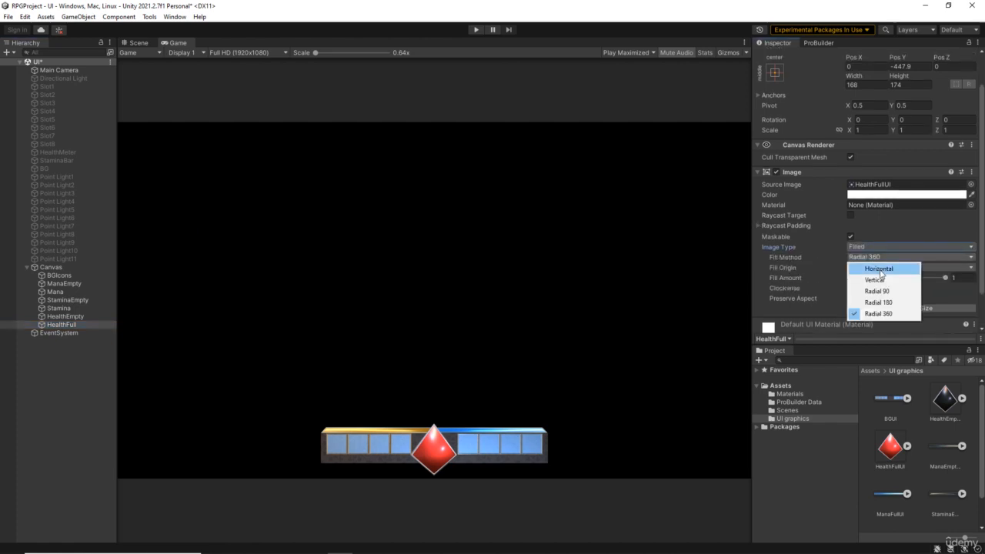
left_click(881, 282)
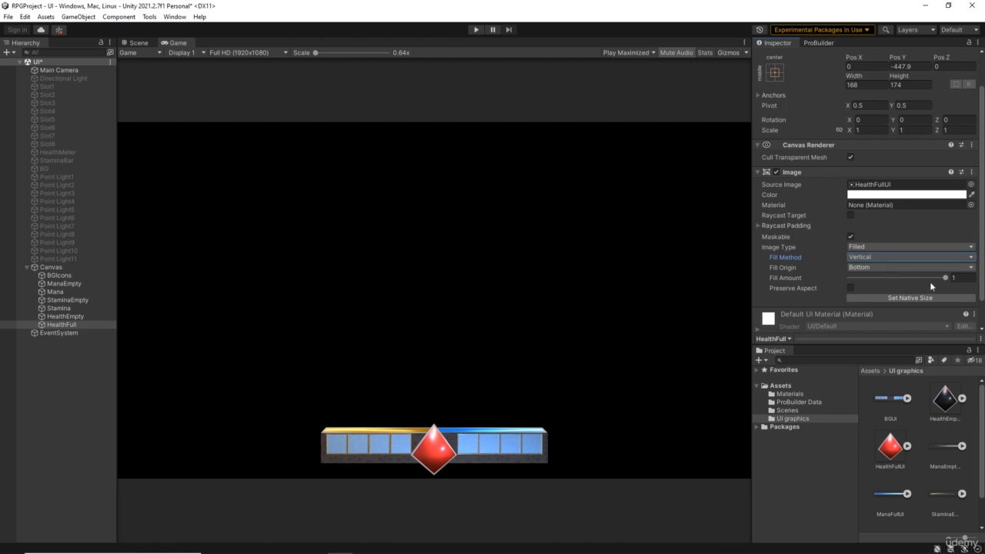
mouse_move(944, 278)
left_mouse_down()
mouse_move(849, 281)
mouse_move(958, 285)
left_mouse_up()
- Deselect all objects and save the UI scene
left_click(73, 358)
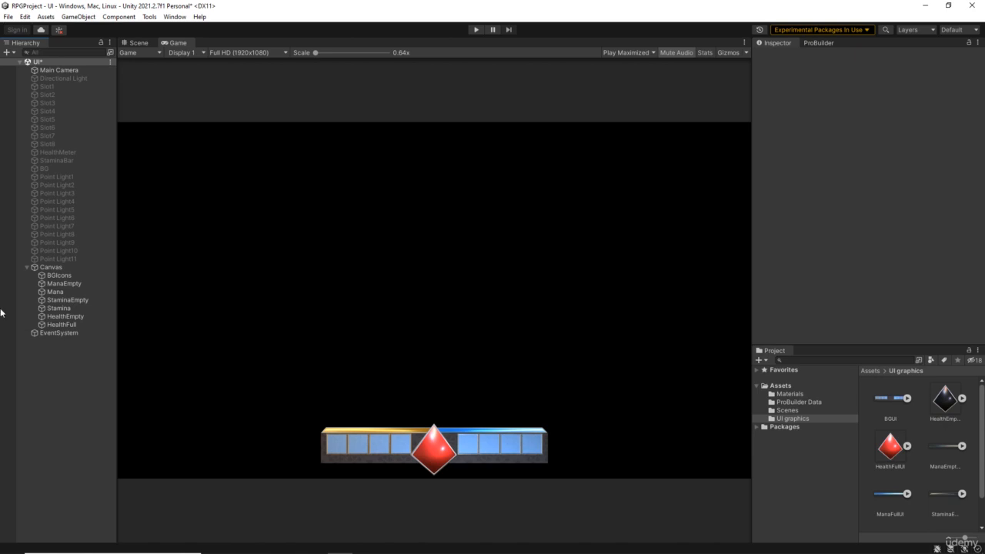
left_click(8, 17)
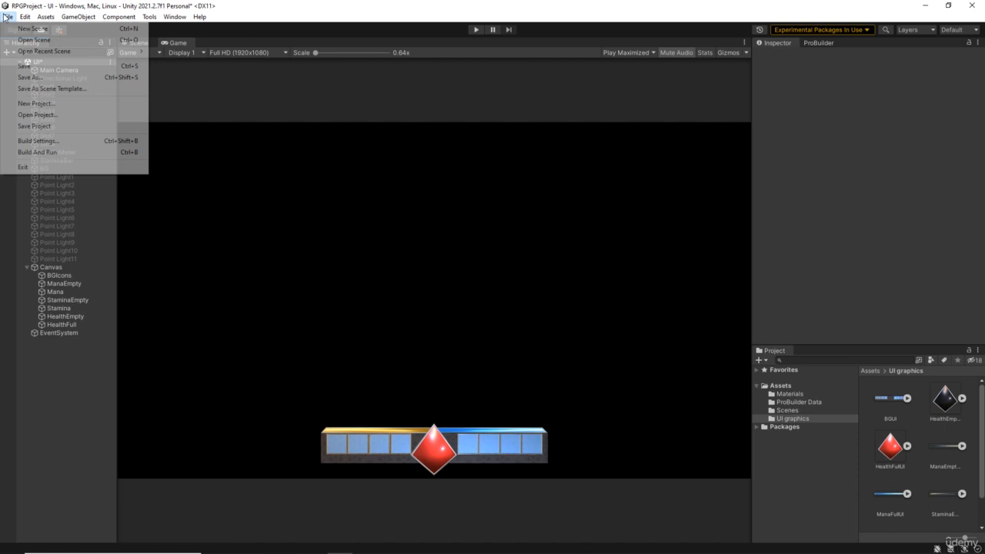
left_click(13, 69)
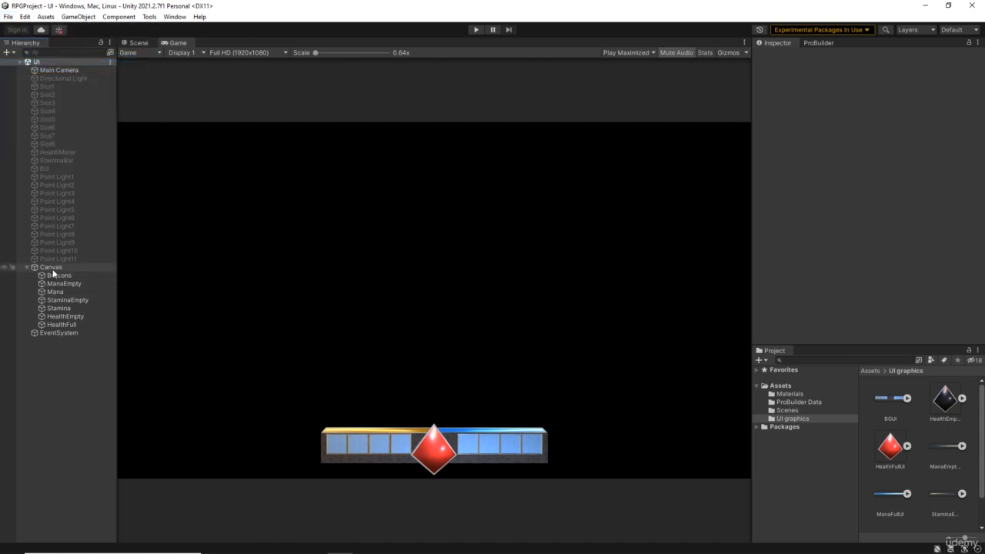